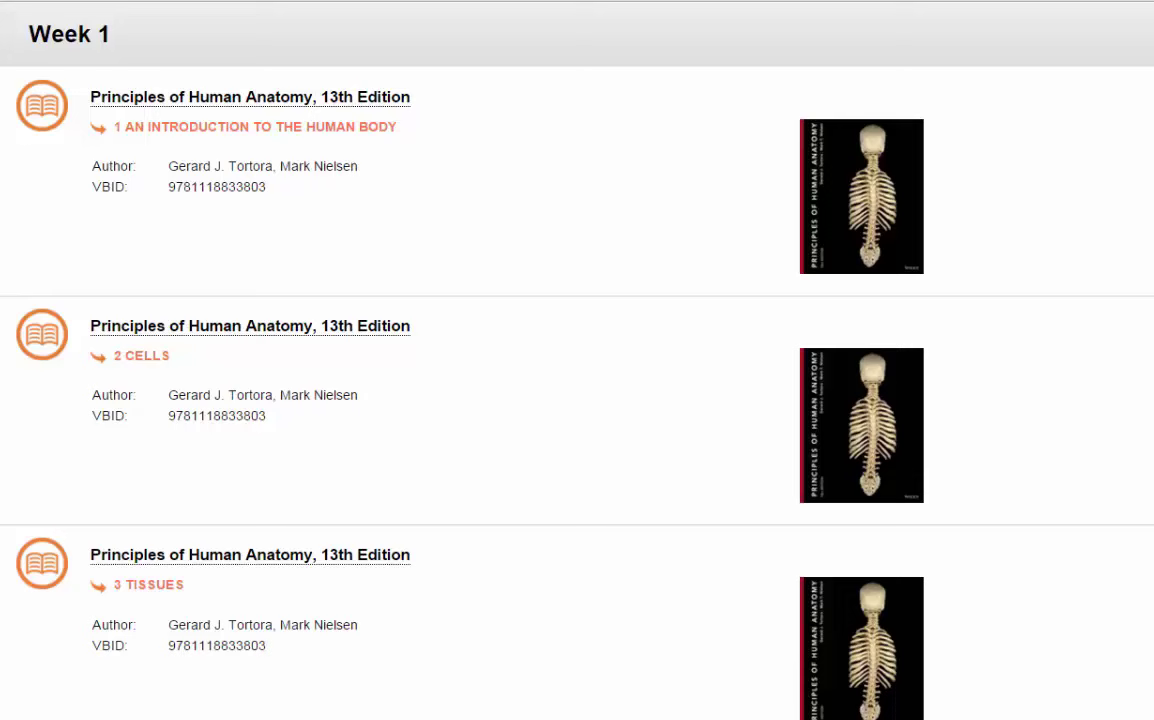
# Open the first 'Principles of Human Anatomy, 13th Edition' link under Week 1 in Blackboard
pyautogui.click(260, 105)
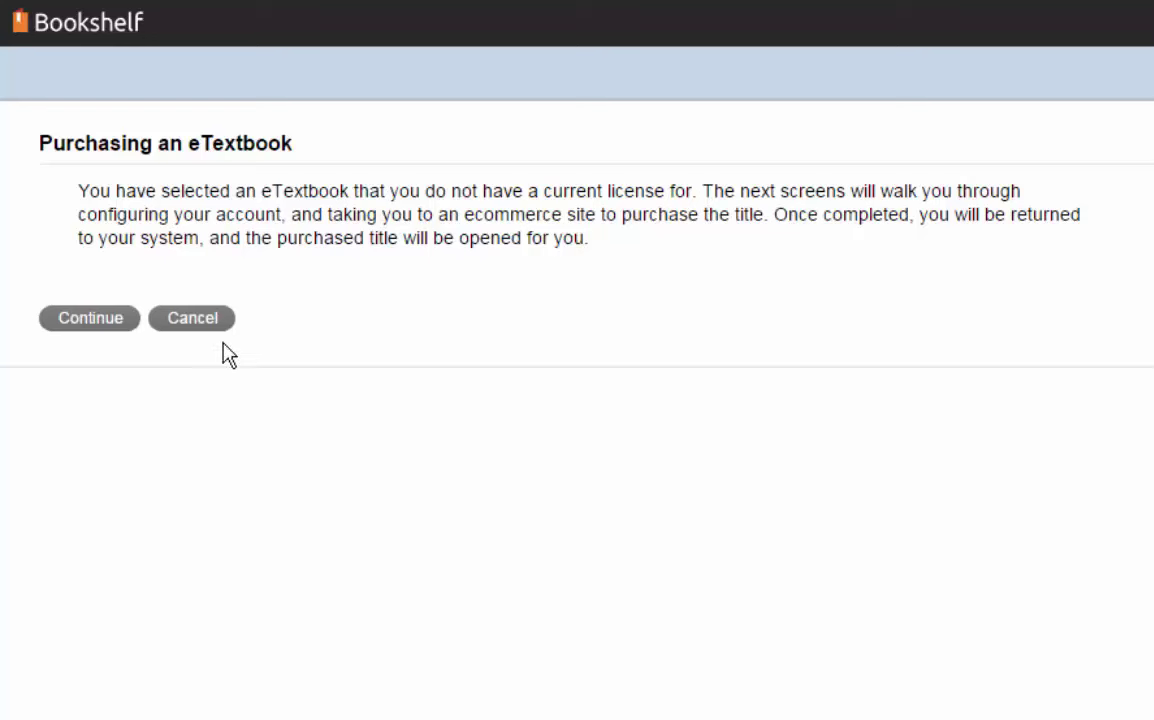
# Continue to buy the eTextbook and submit the pasted email address for sign-up
pyautogui.click(122, 320)
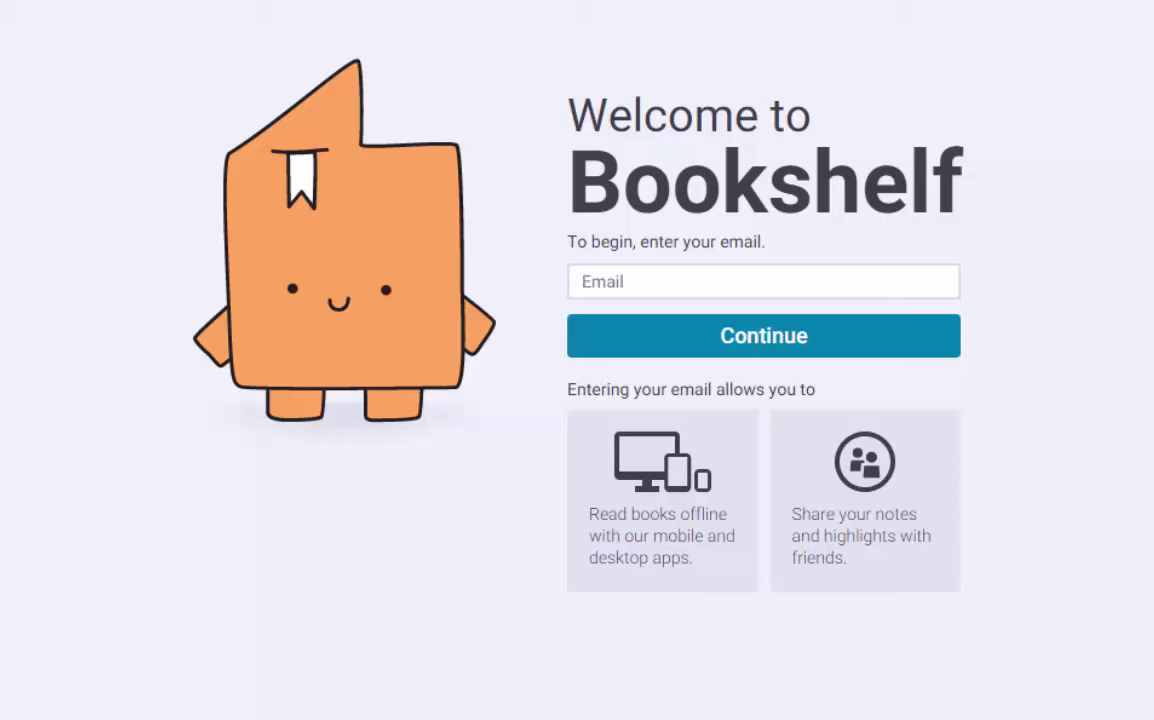
pyautogui.rightClick(644, 279)
pyautogui.click(695, 449)
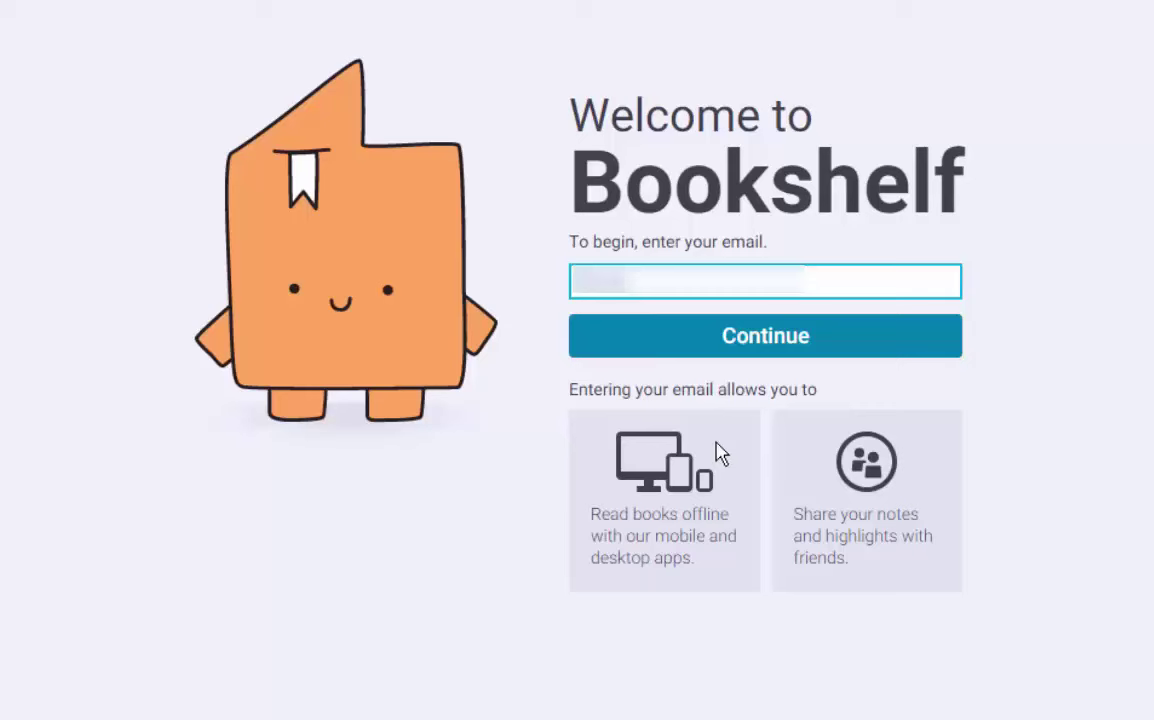
pyautogui.click(763, 345)
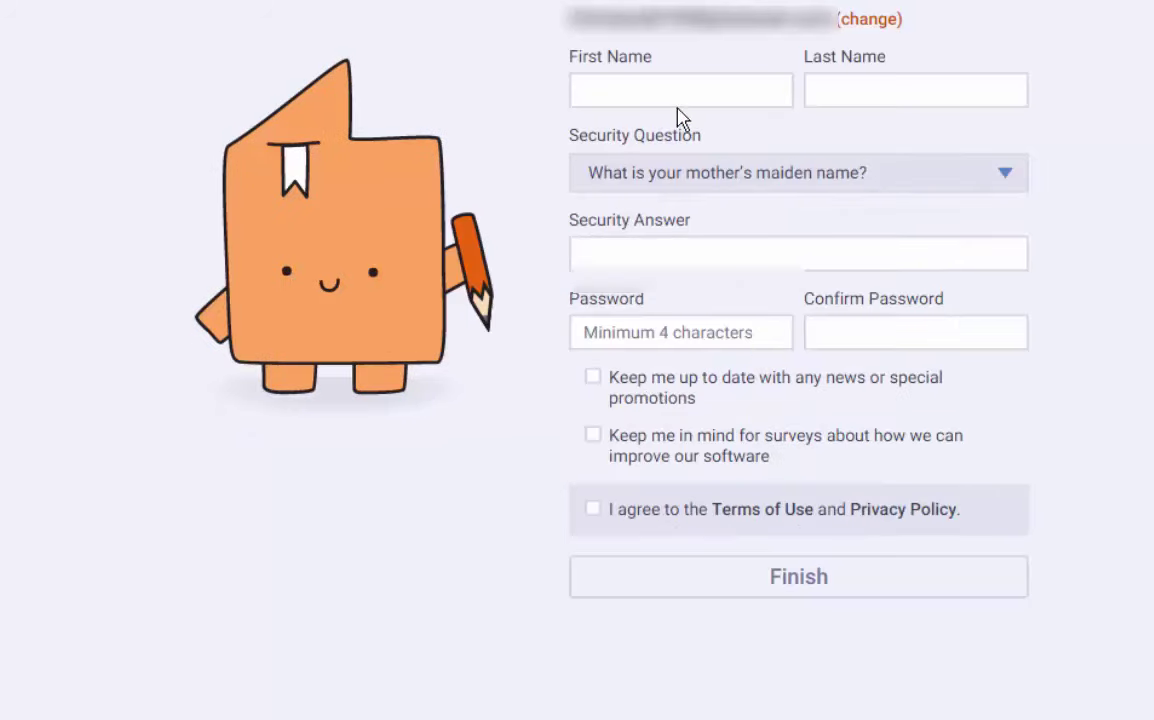
pyautogui.click(661, 88)
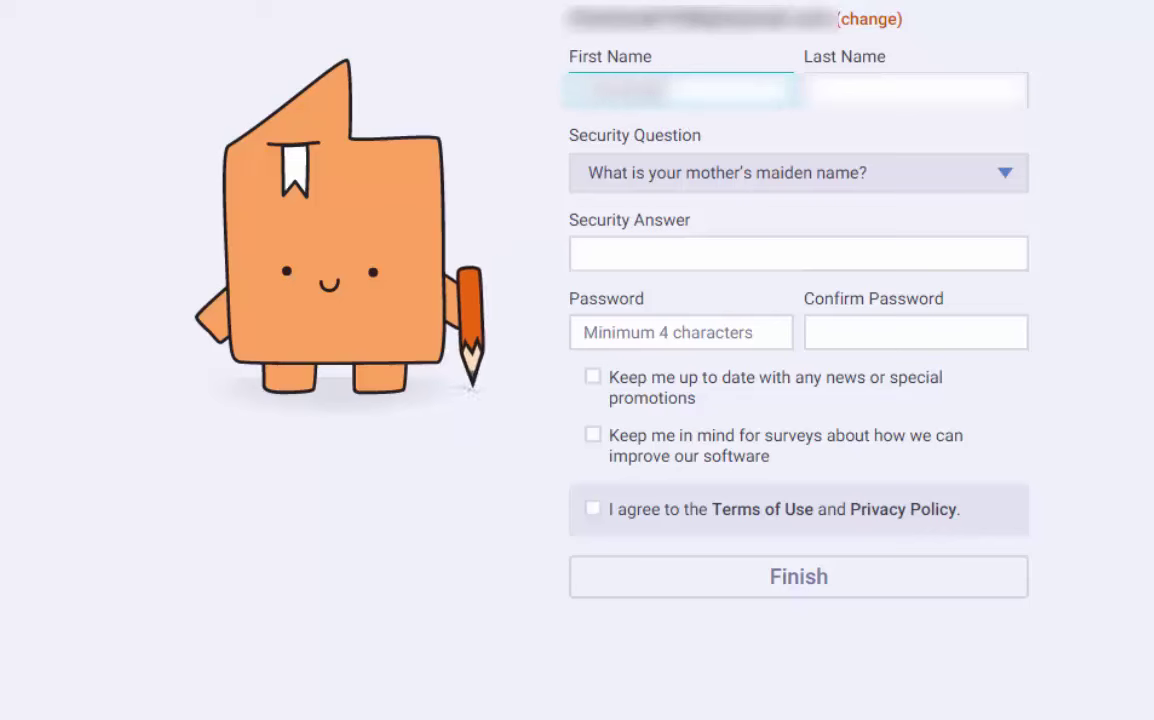
pyautogui.click(970, 180)
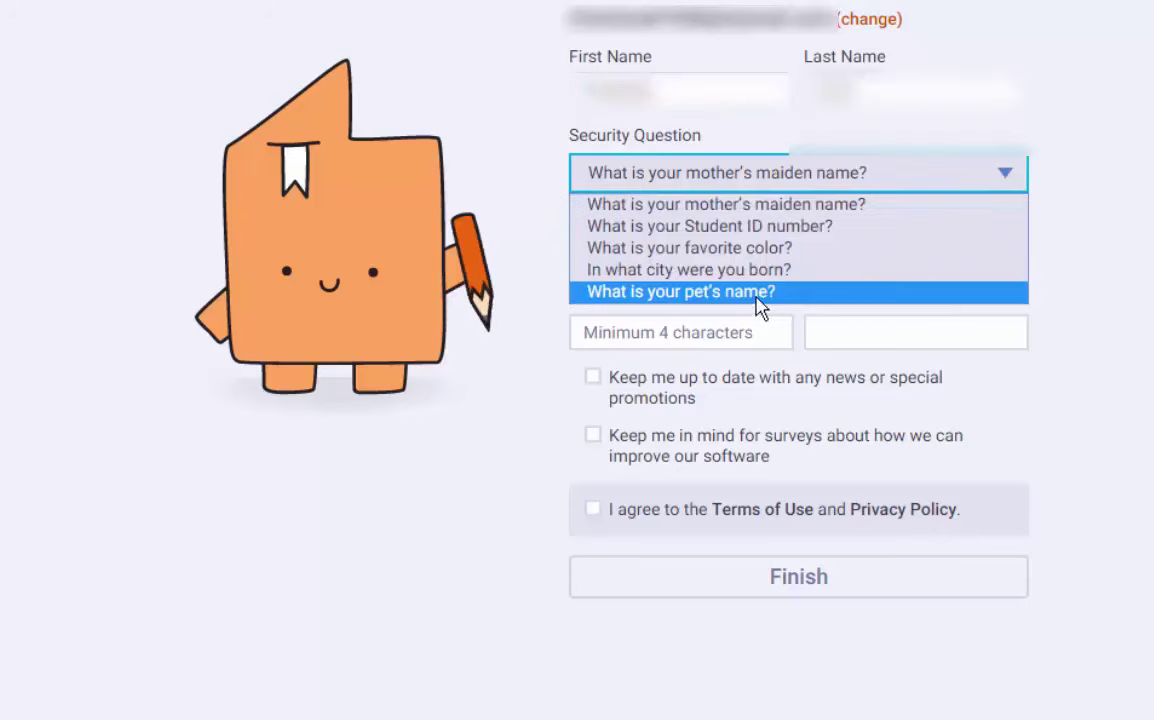
pyautogui.click(682, 292)
pyautogui.click(670, 254)
pyautogui.write('Ceasar')
pyautogui.click(700, 338)
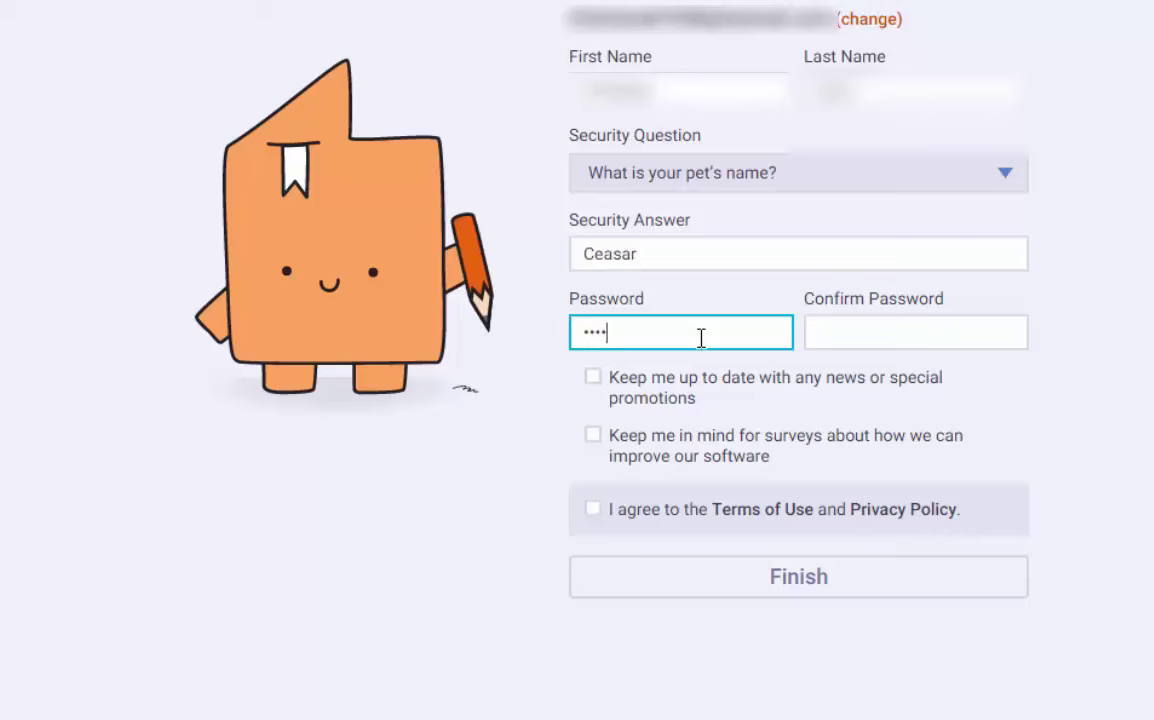
pyautogui.click(878, 335)
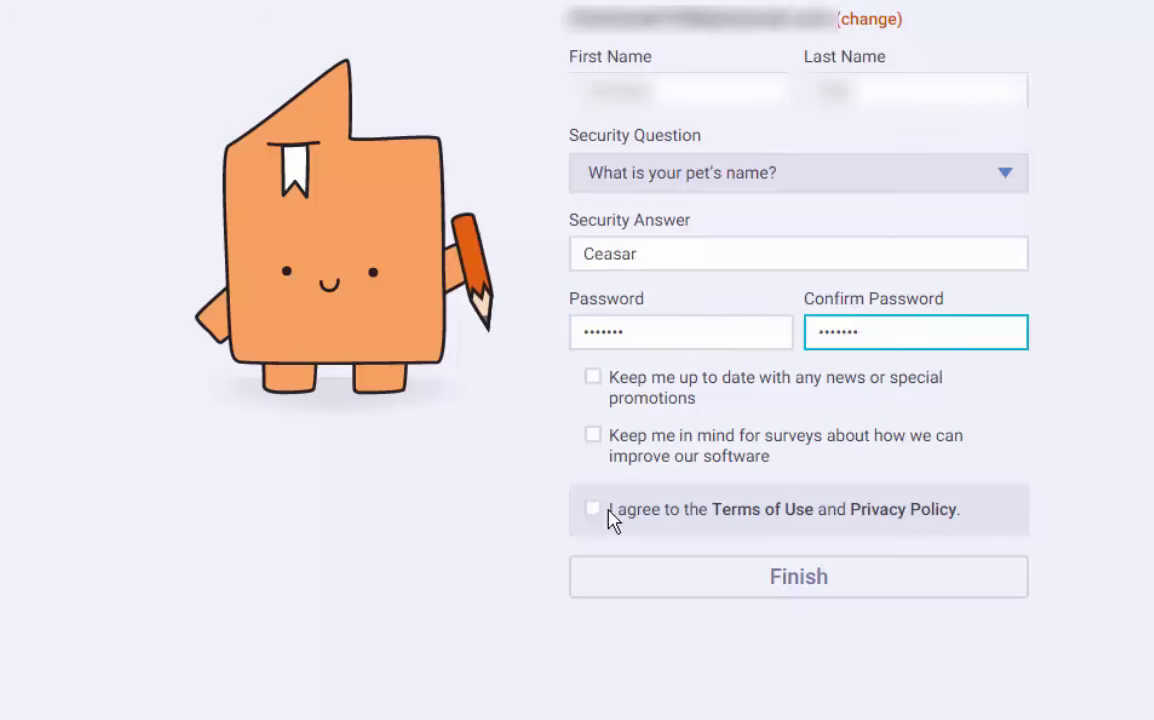
pyautogui.click(615, 512)
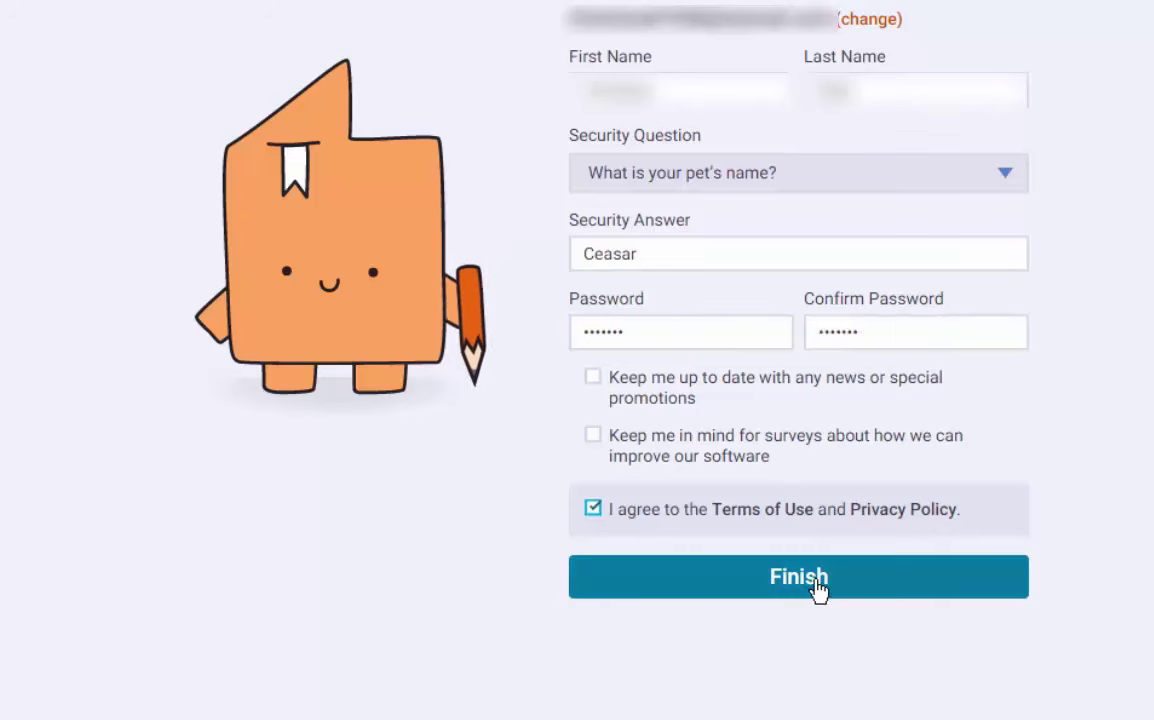
pyautogui.click(812, 589)
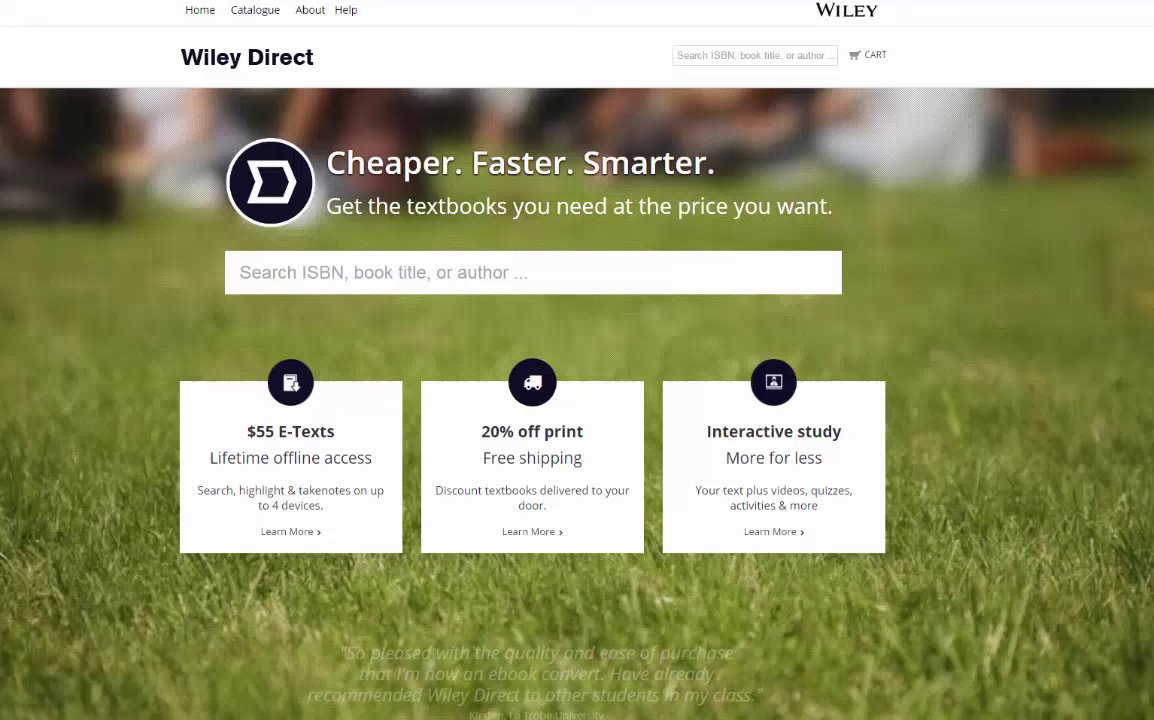
# Search 'tortora 13', add the $55 Principles of Human Anatomy E-Text to cart, and check out
pyautogui.click(703, 263)
pyautogui.write('t')
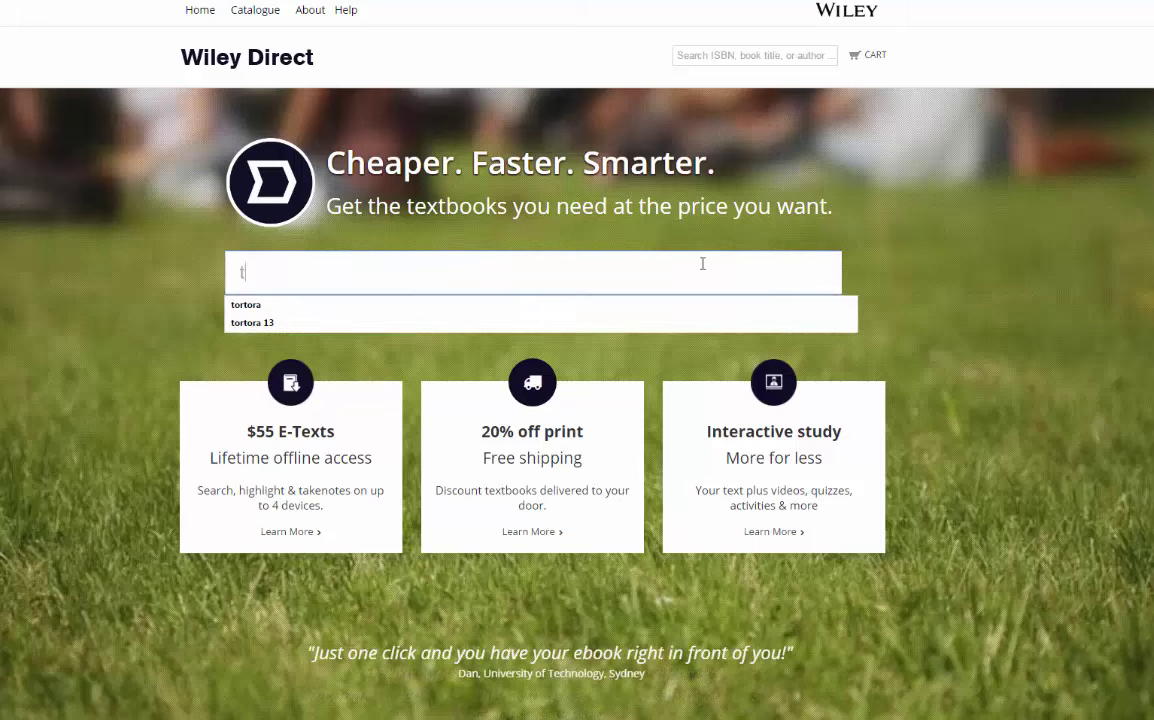
pyautogui.write('ortora')
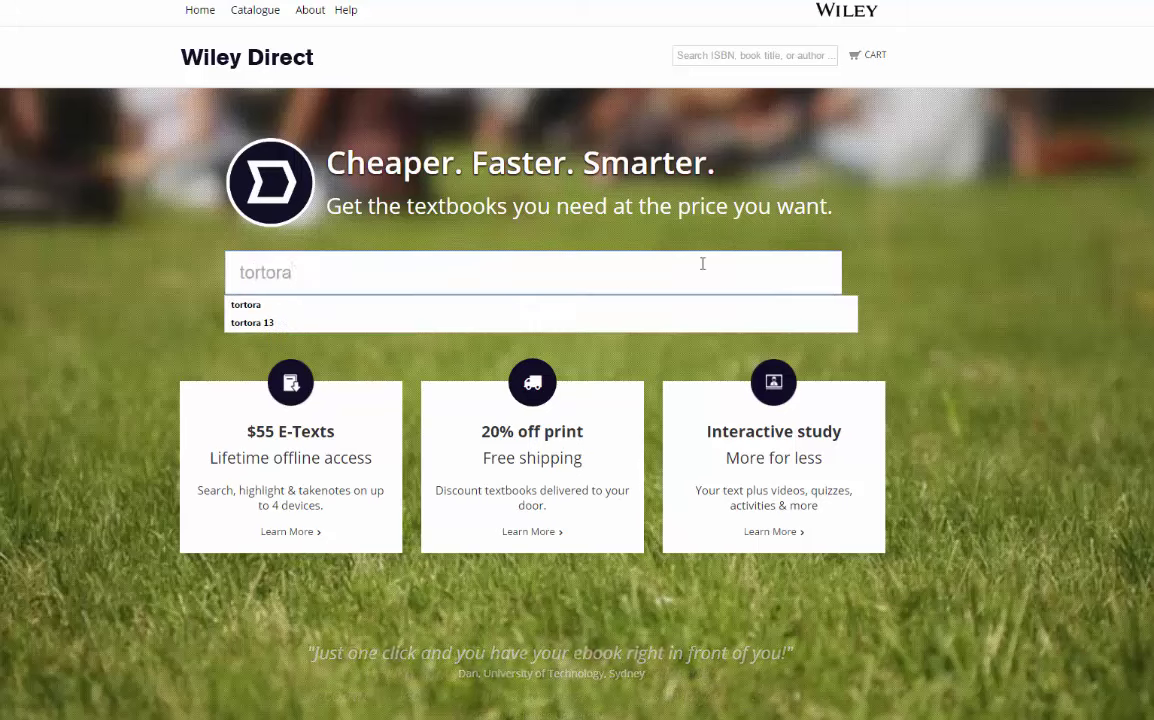
pyautogui.write(' 13')
pyautogui.press('Return')
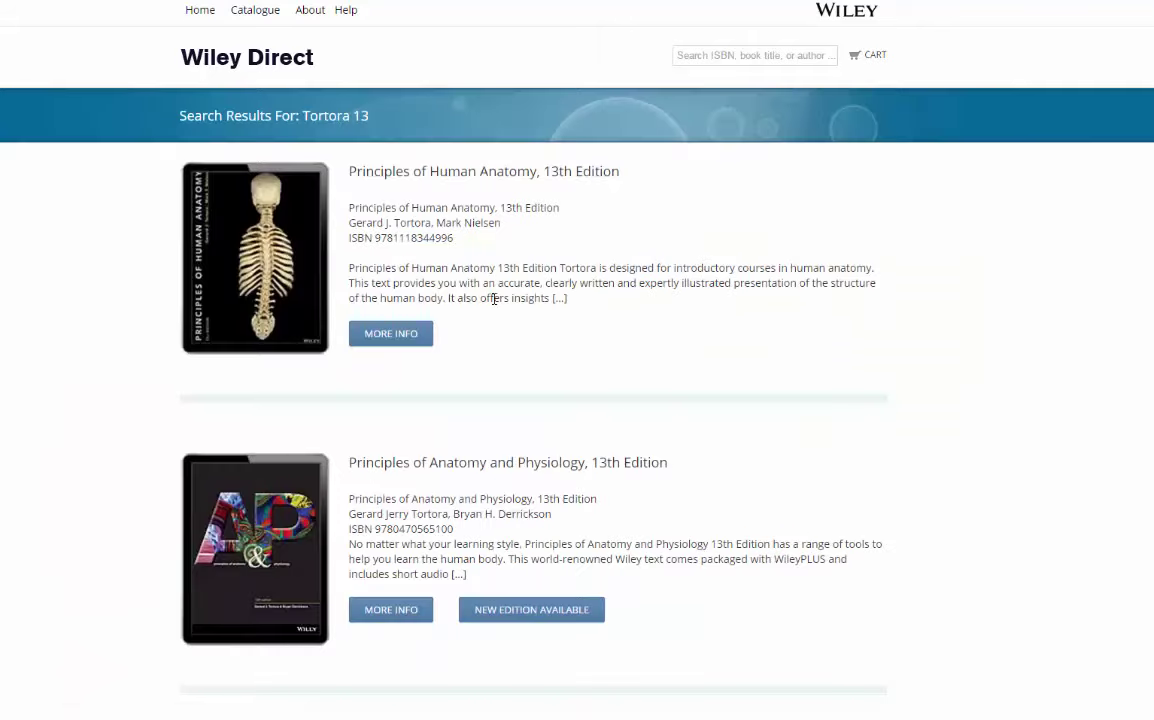
pyautogui.click(401, 346)
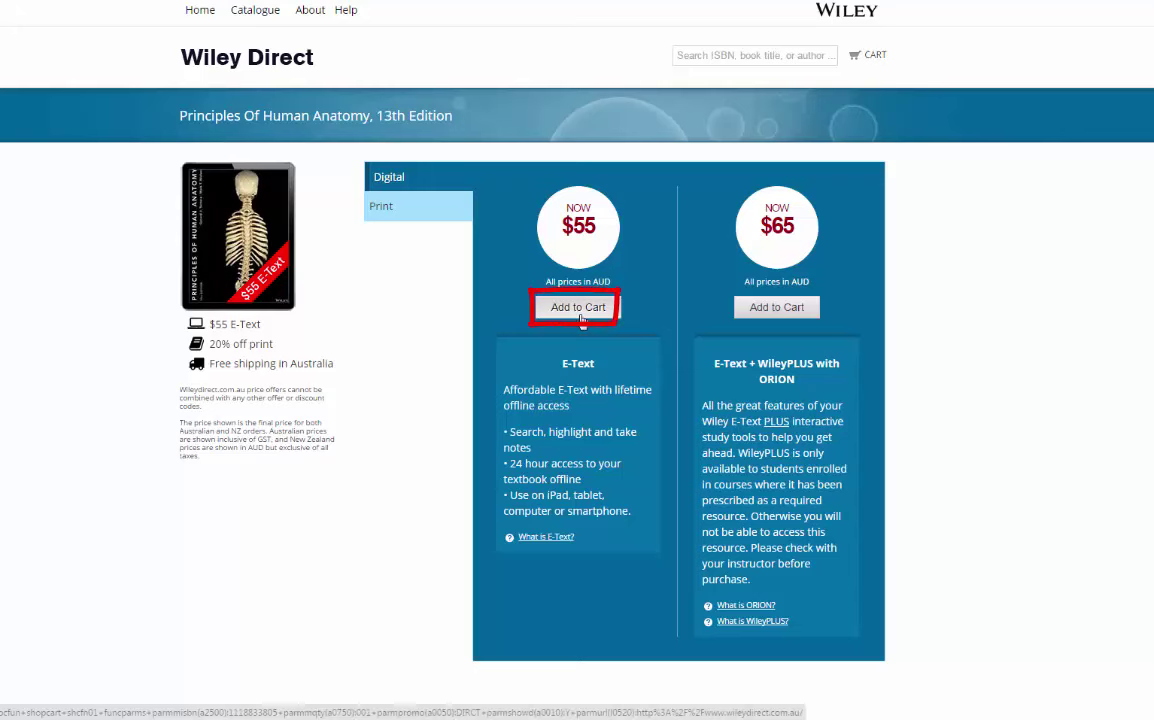
pyautogui.click(580, 308)
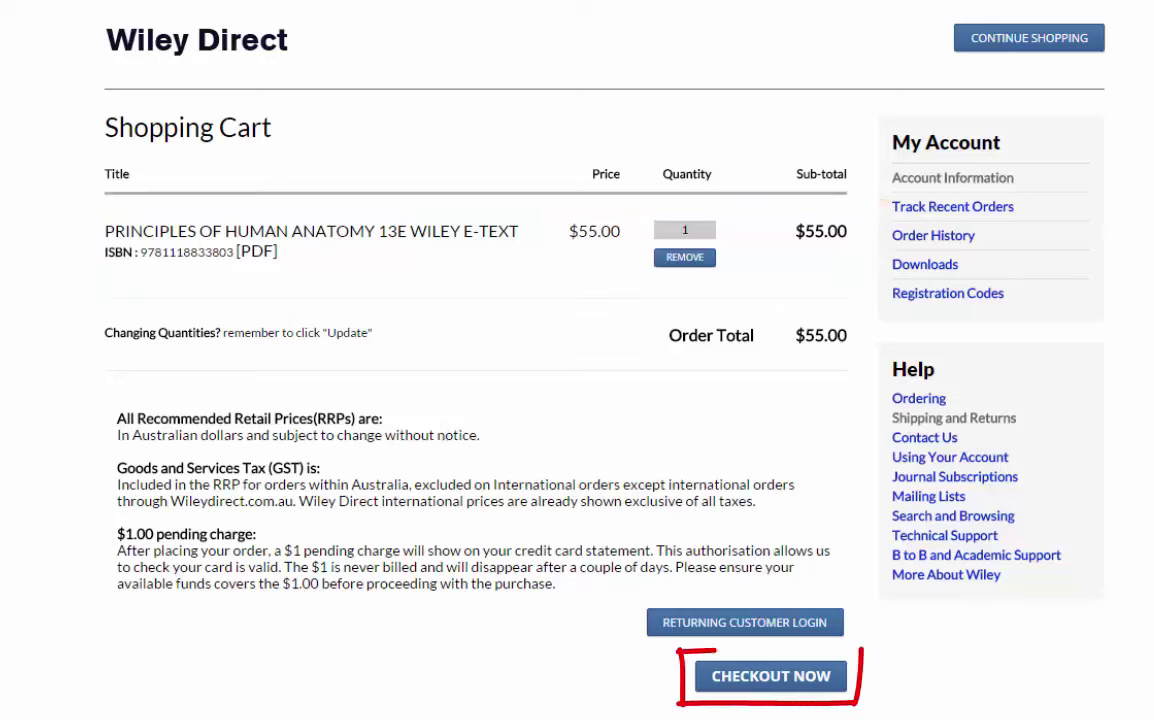
pyautogui.click(799, 688)
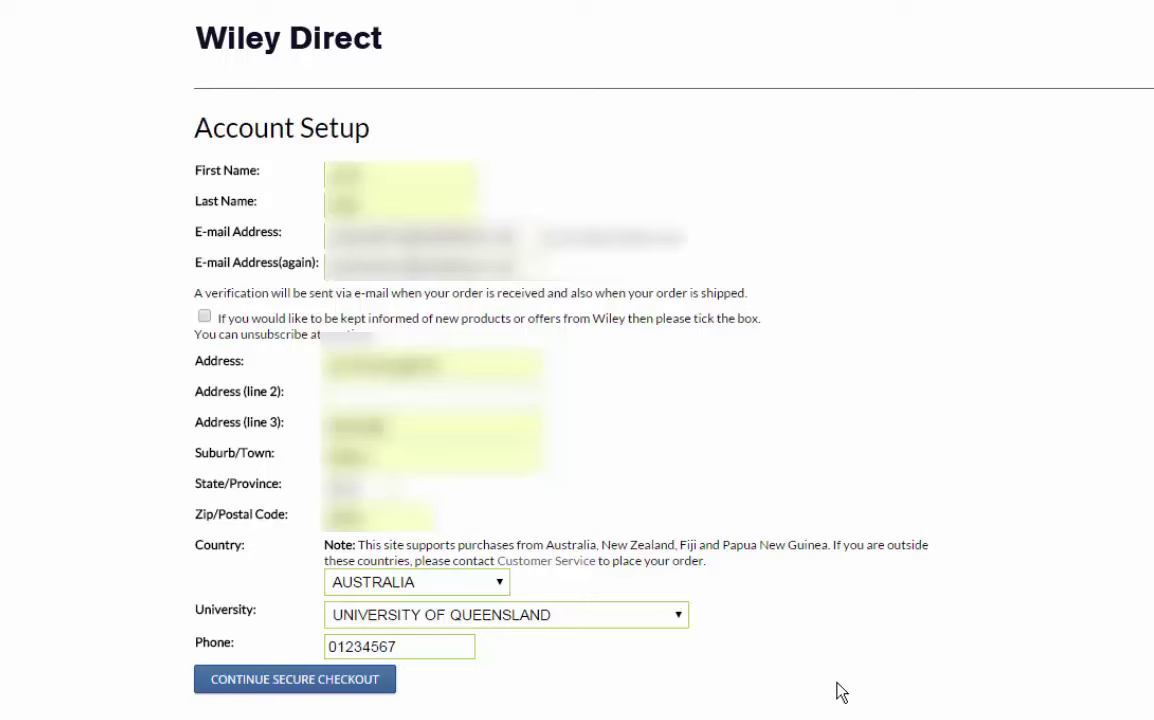
pyautogui.click(369, 686)
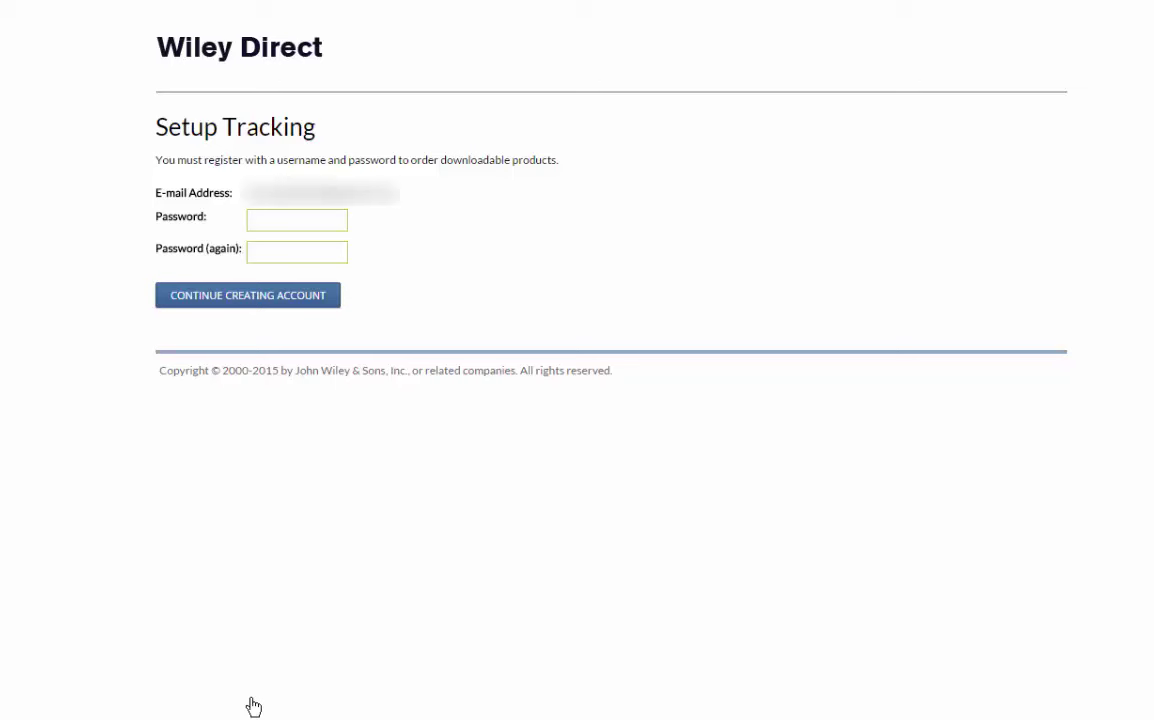
pyautogui.click(297, 222)
pyautogui.write('pass')
pyautogui.write('wor')
pyautogui.click(309, 250)
pyautogui.write('pa')
pyautogui.write('sswor')
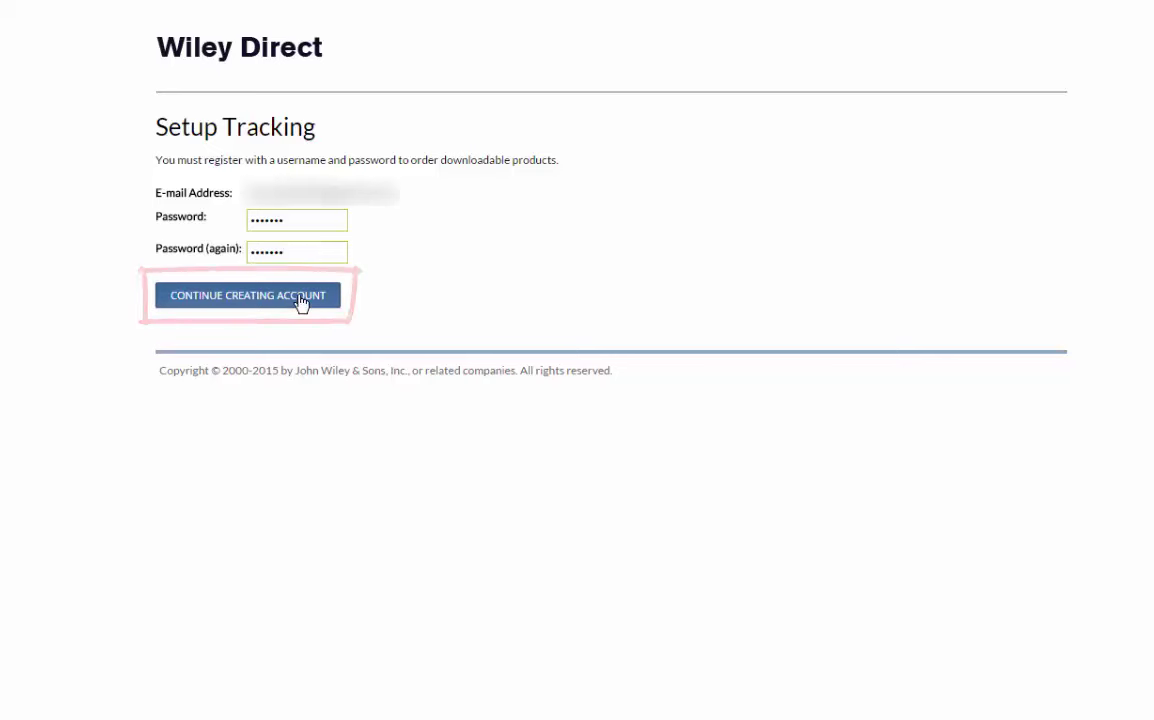
pyautogui.click(299, 298)
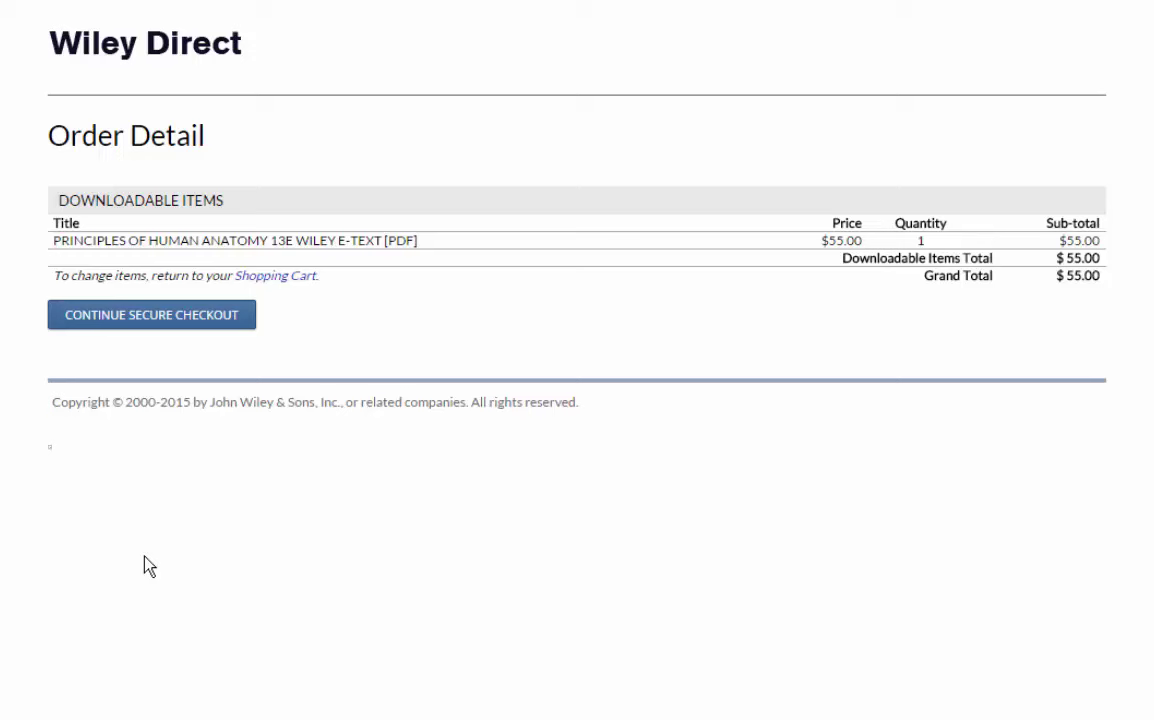
# Accept the Trading Terms & Conditions and pay $55 for the E-Text by card
pyautogui.click(165, 326)
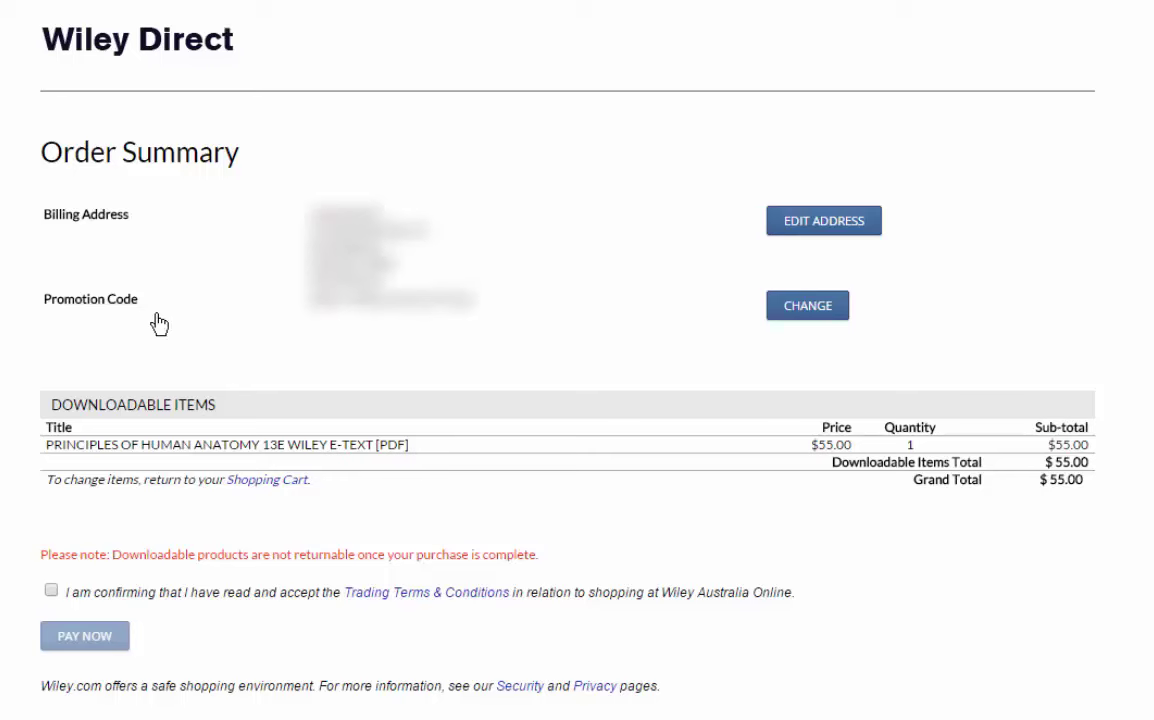
pyautogui.click(51, 591)
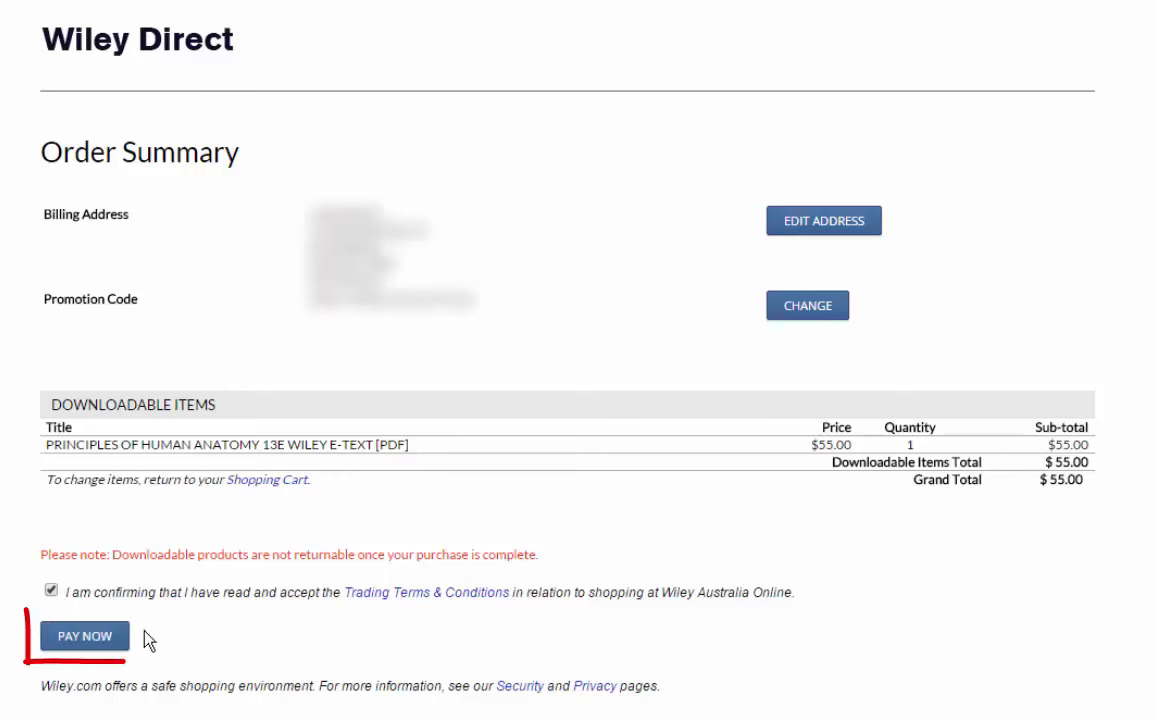
pyautogui.click(106, 641)
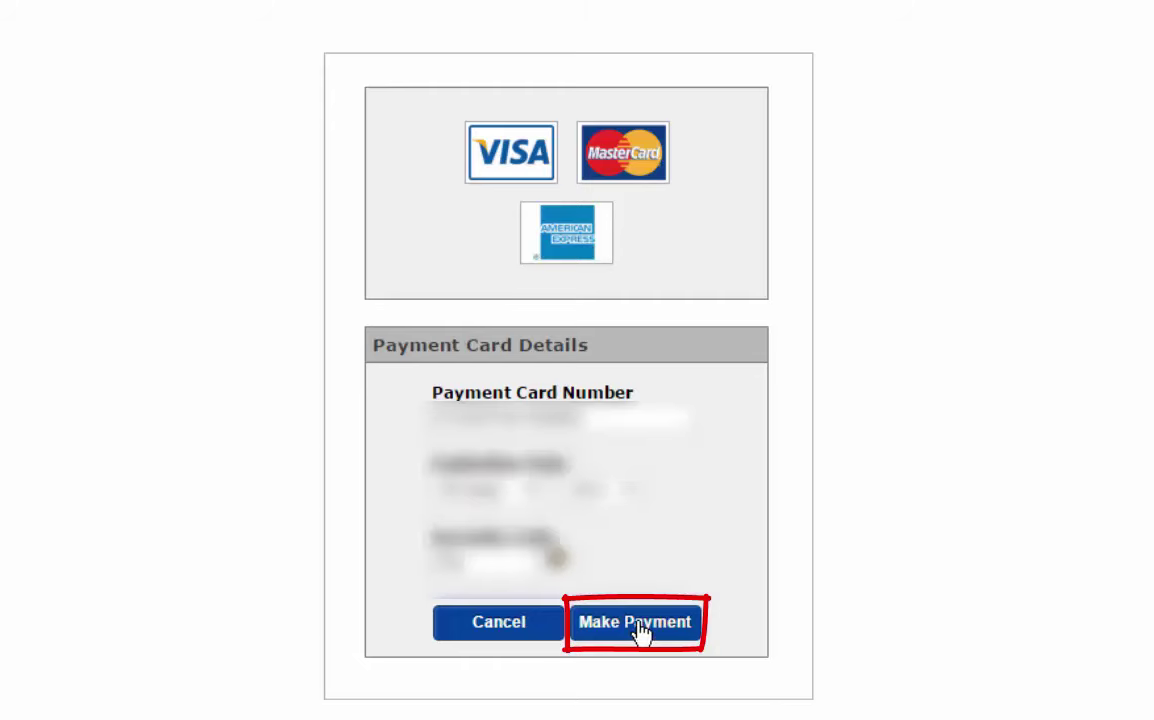
pyautogui.click(640, 624)
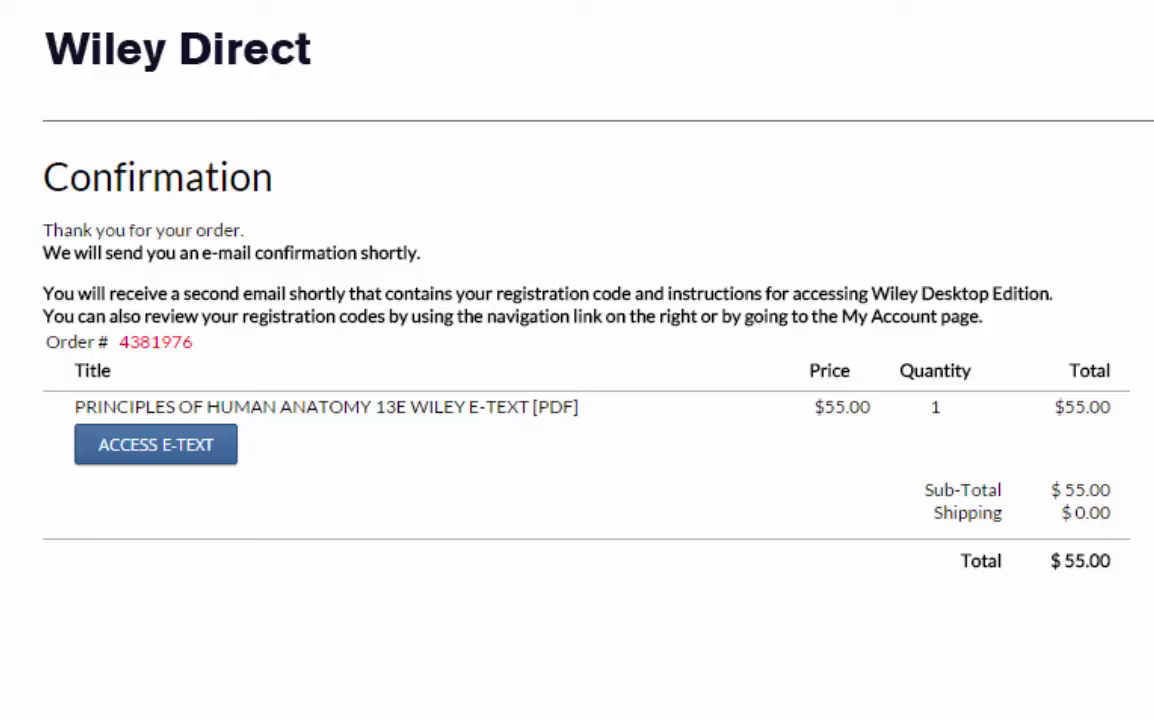
# Activate the E-Text via Option 1 with the existing VitalSource password, then dismiss the welcome
pyautogui.click(160, 455)
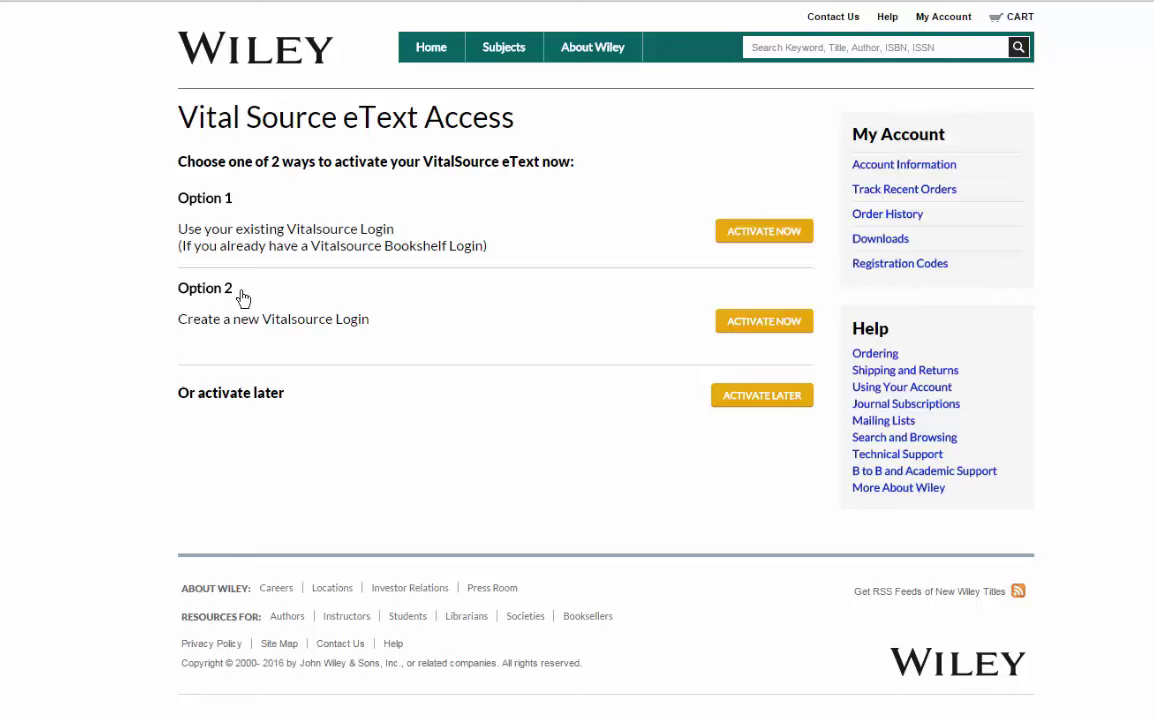
pyautogui.click(764, 236)
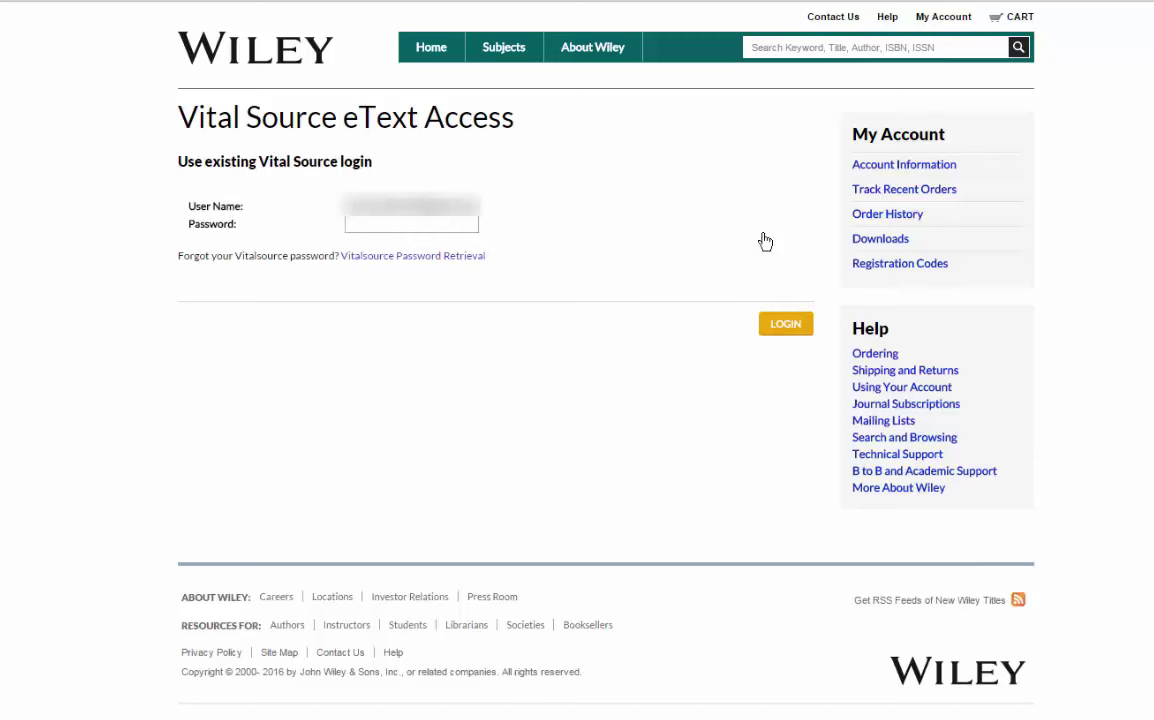
pyautogui.click(401, 225)
pyautogui.write('•••••••')
pyautogui.click(806, 332)
pyautogui.click(902, 164)
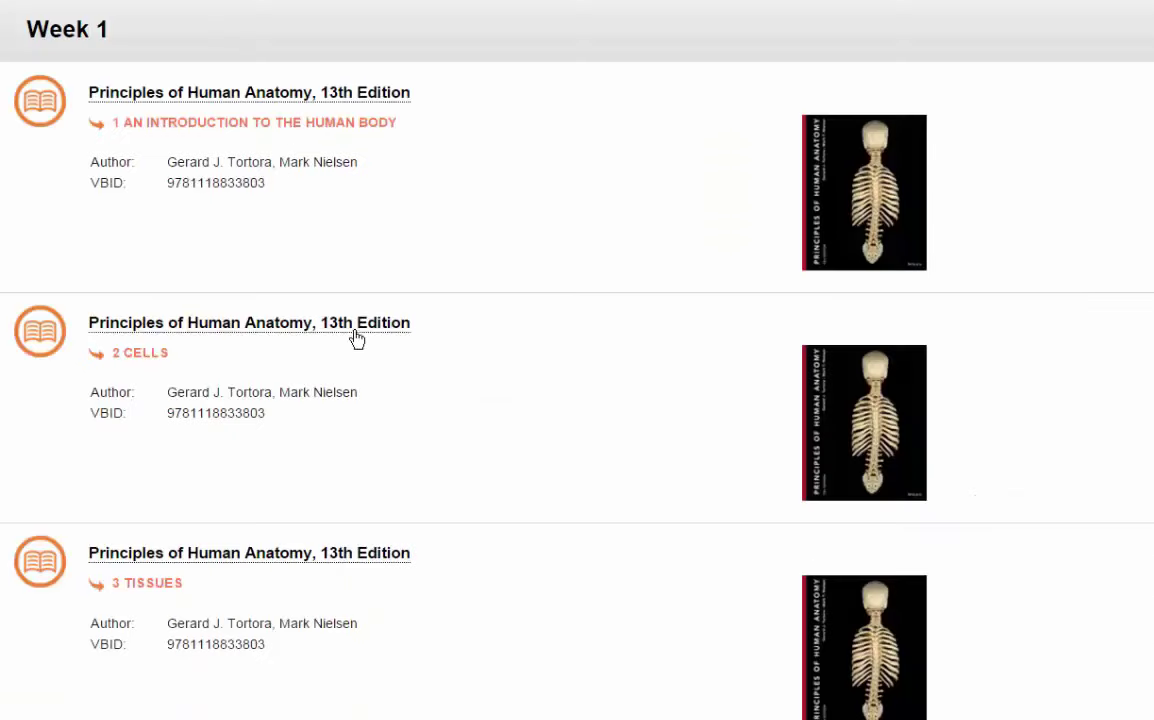
# Open the Principles of Human Anatomy link for chapter 2, Cells, from the Week 1 list
pyautogui.click(357, 335)
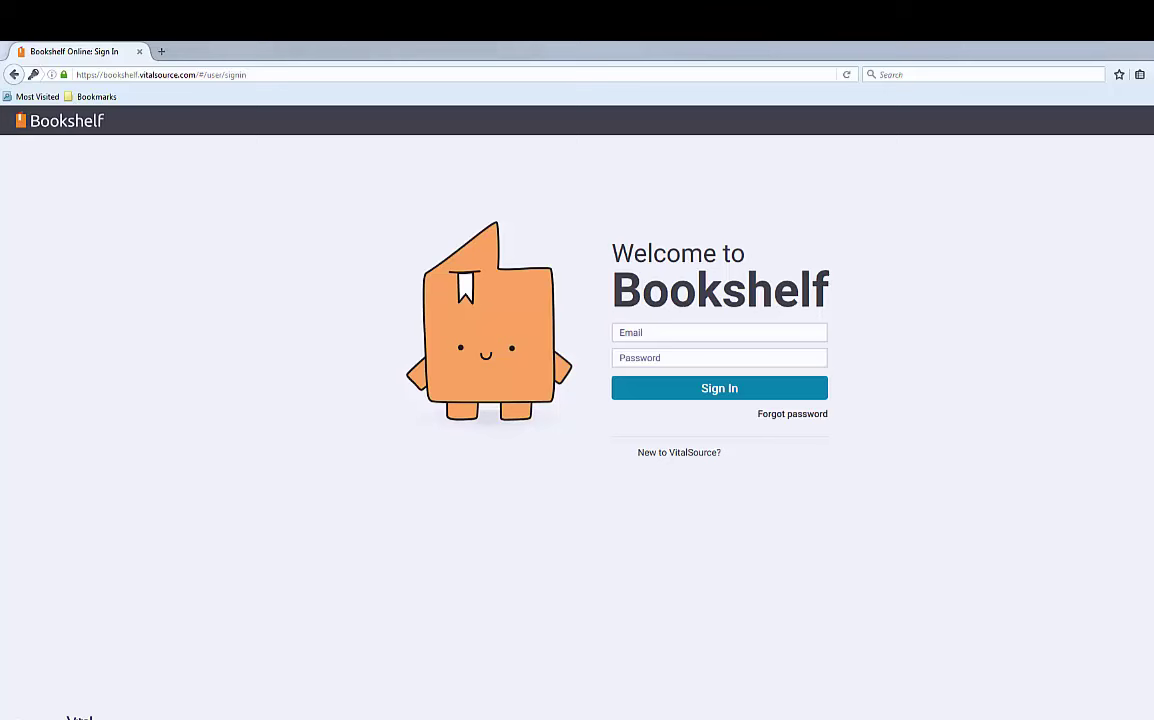
pyautogui.click(679, 452)
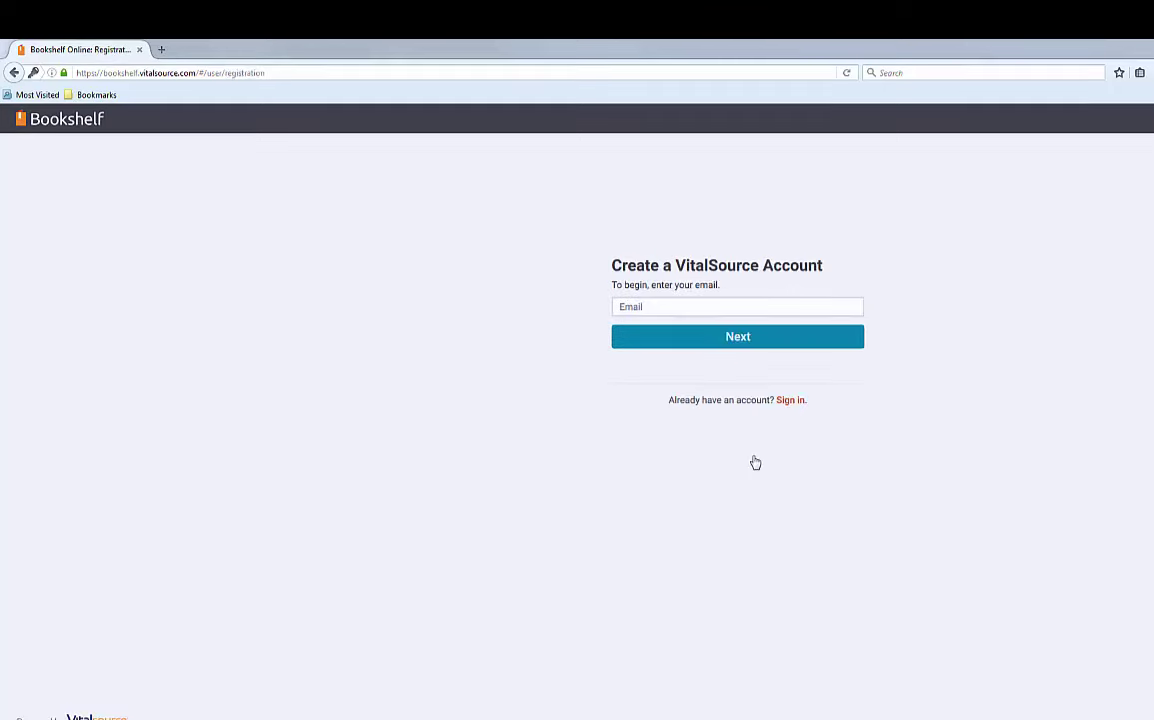
pyautogui.click(711, 307)
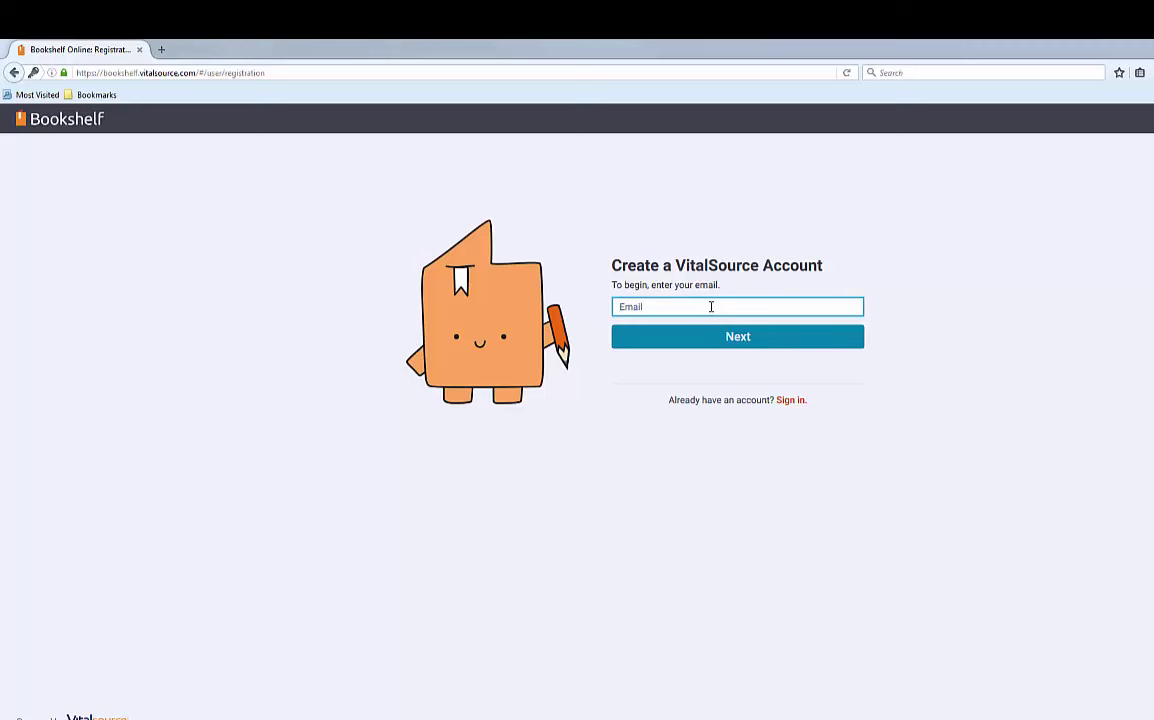
pyautogui.write('user@example.com')
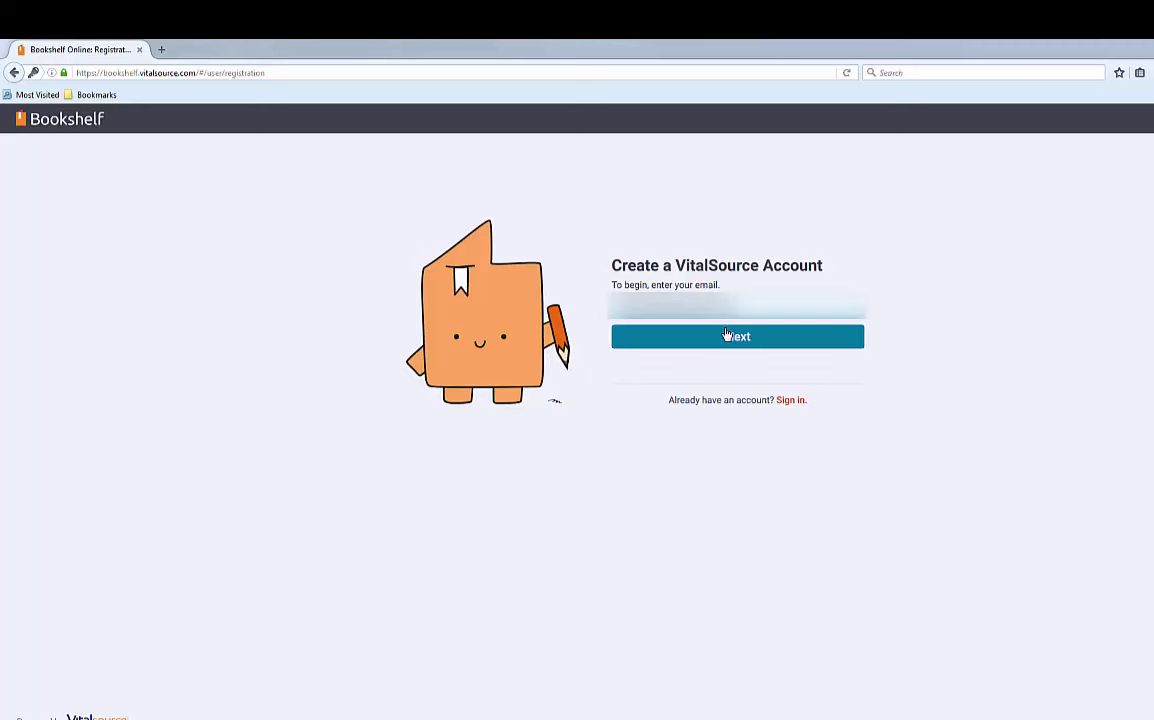
pyautogui.click(727, 335)
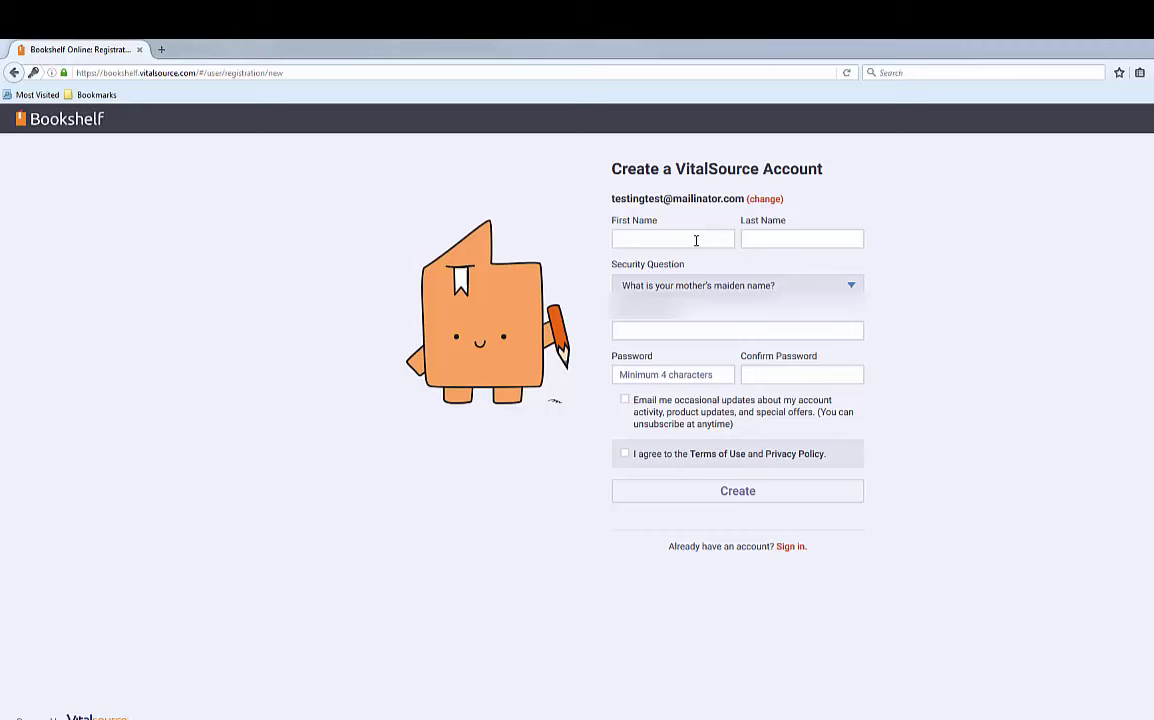
pyautogui.click(697, 240)
pyautogui.write('Testing')
pyautogui.press('Tab')
pyautogui.write('Test')
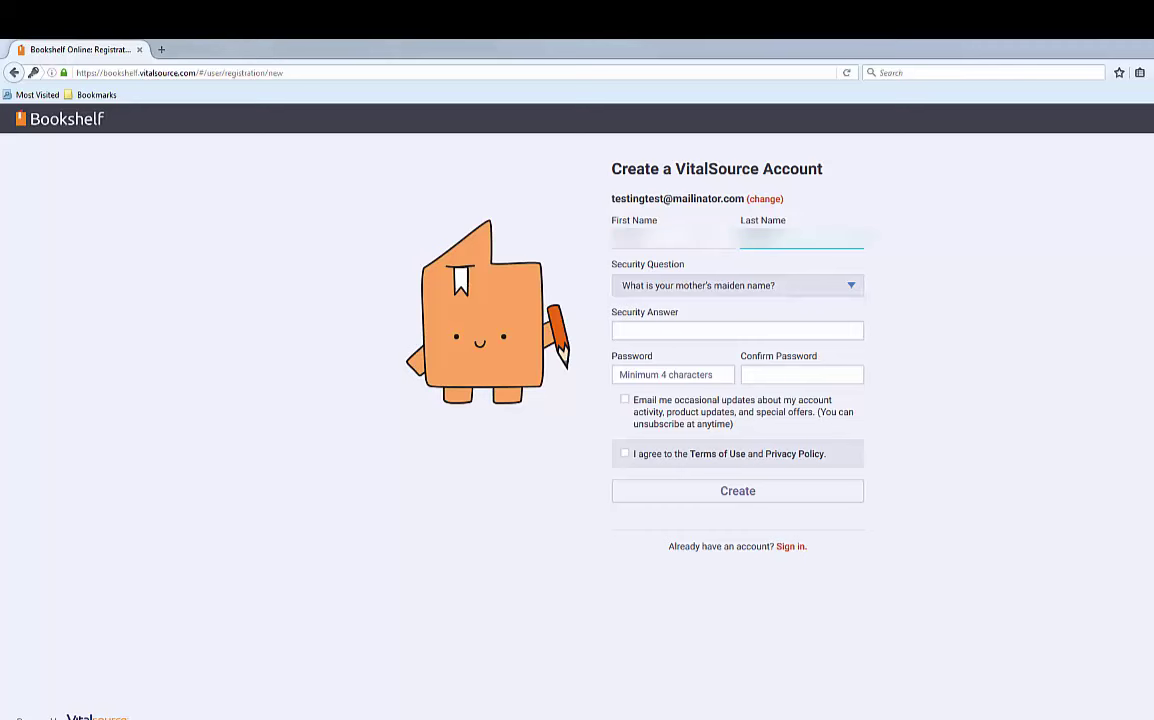
pyautogui.press('Tab')
pyautogui.press('Down')
pyautogui.press('Down')
pyautogui.press('Down')
pyautogui.press('Tab')
pyautogui.press('Tab')
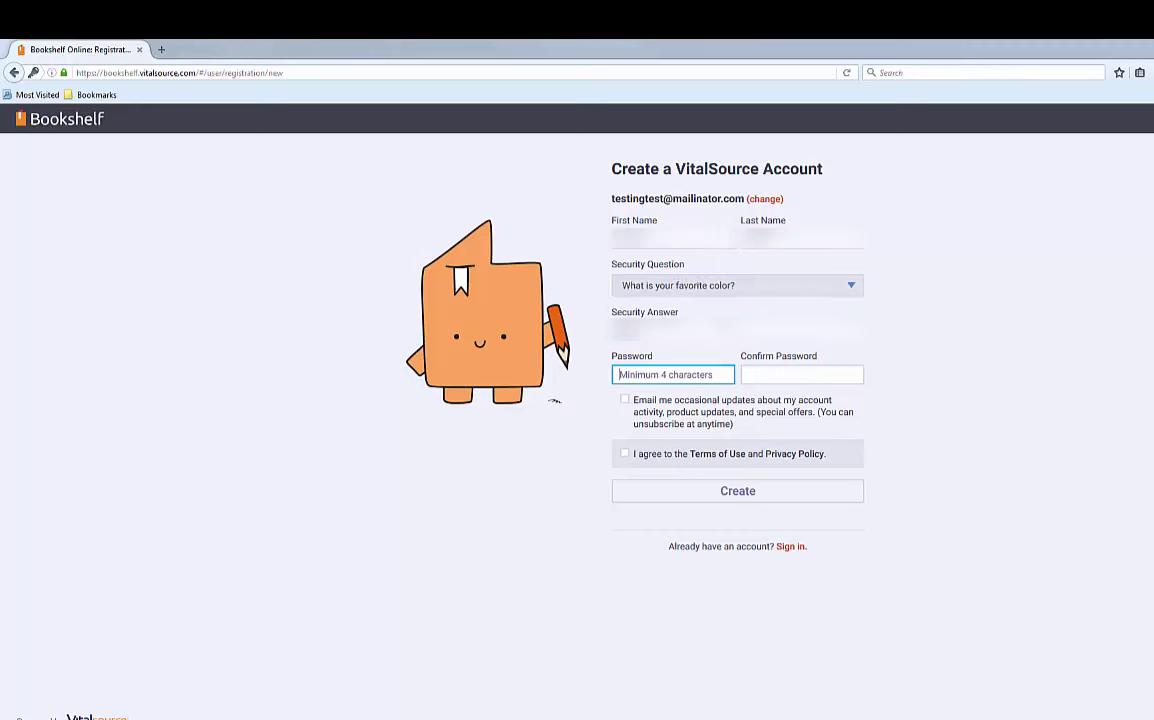
pyautogui.press('Tab')
pyautogui.click(625, 454)
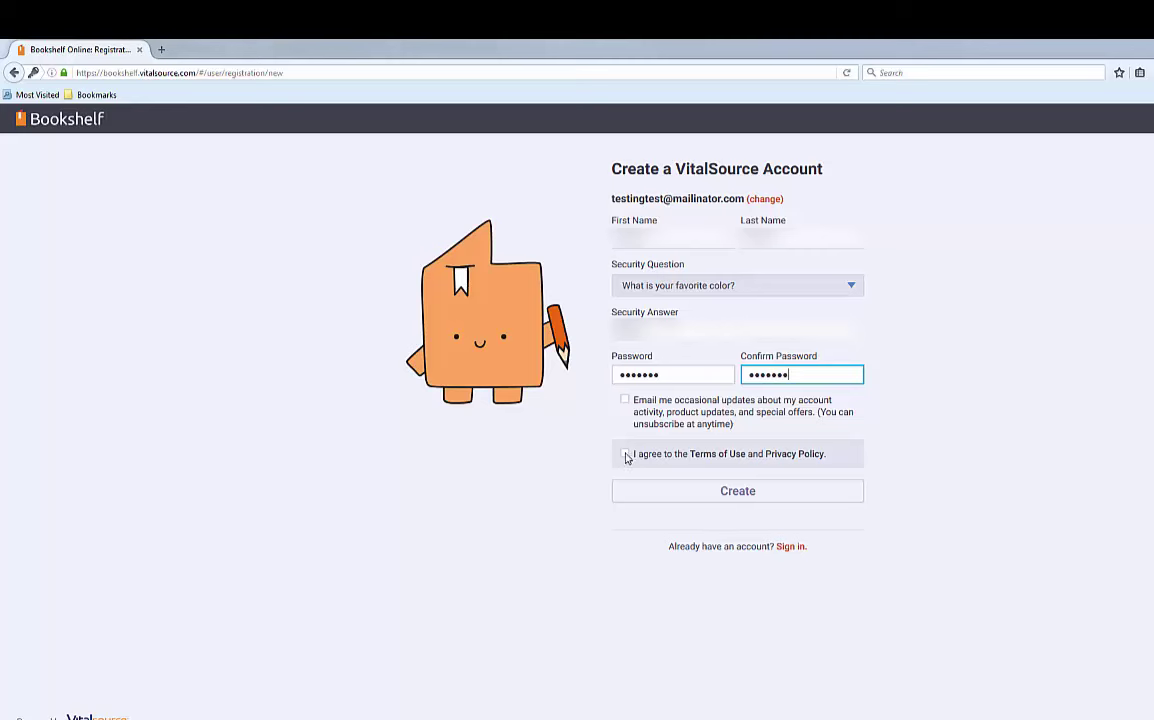
pyautogui.click(680, 493)
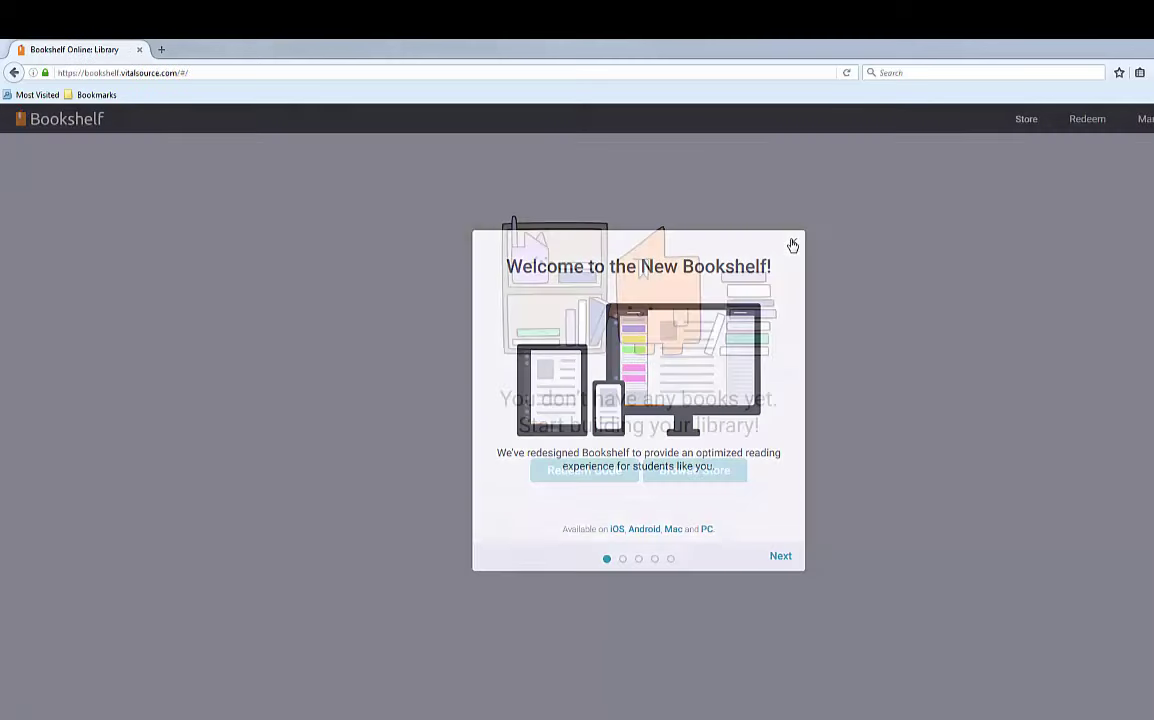
# Dismiss the welcome message and redeem the pasted access code for Principles of Human Anatomy
pyautogui.click(793, 245)
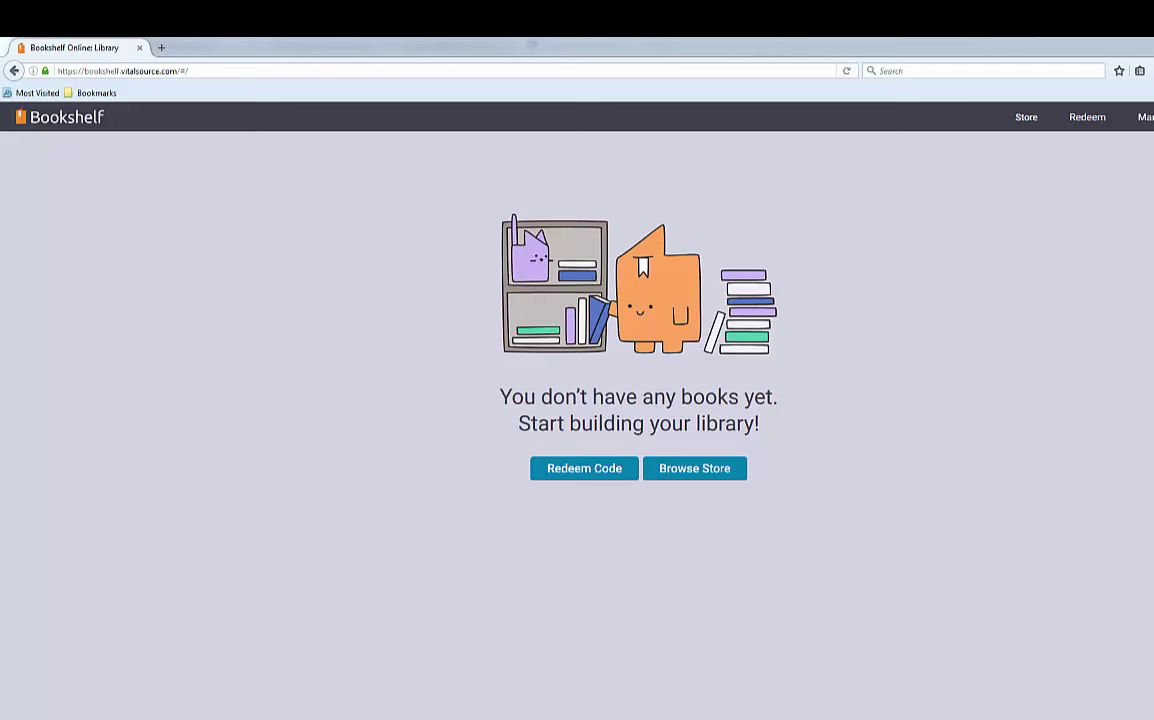
pyautogui.click(605, 468)
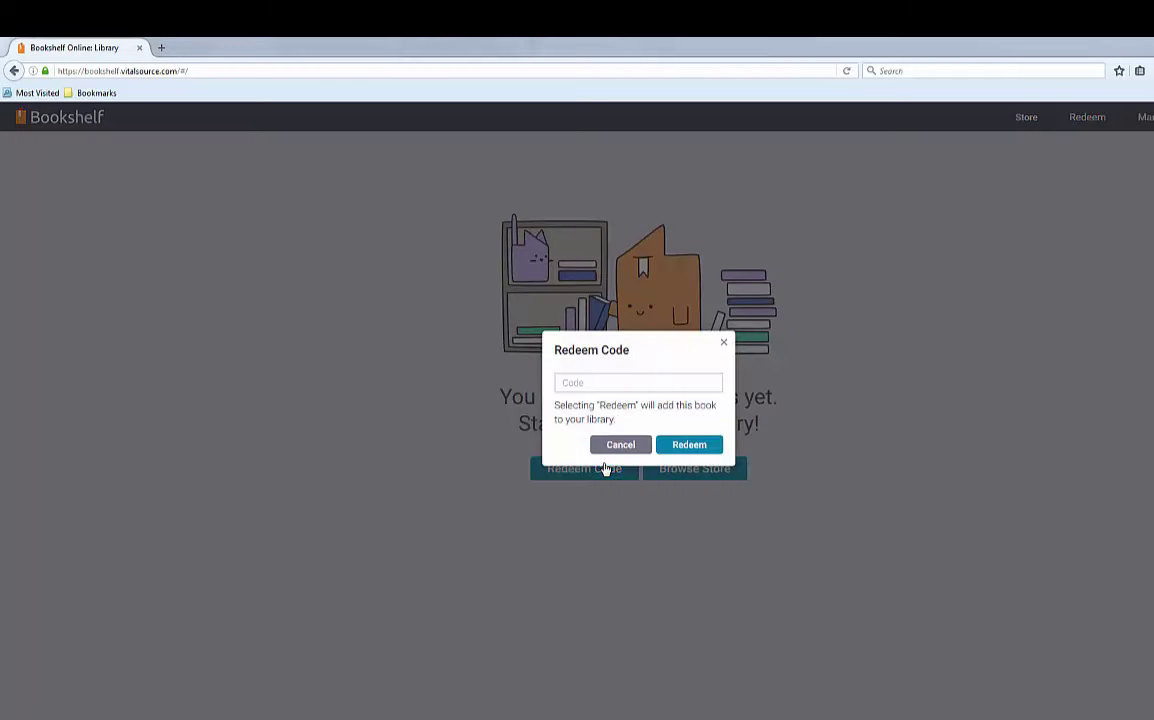
pyautogui.click(597, 390)
pyautogui.hotkey('ctrl', 'v')
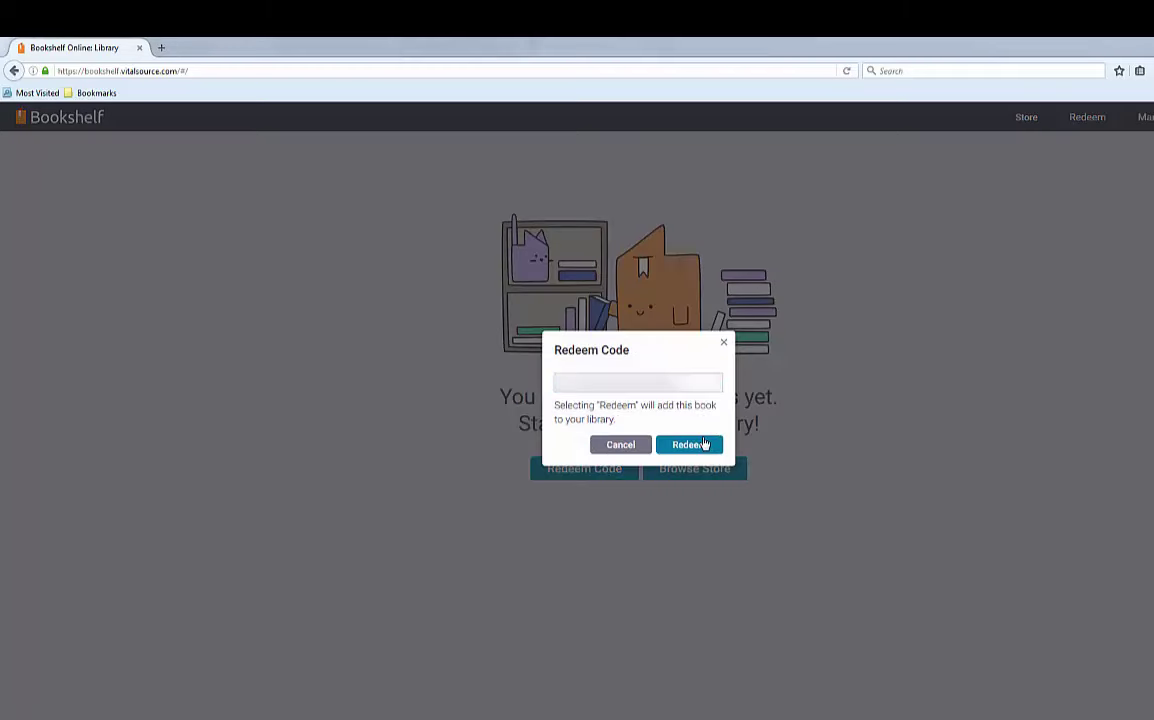
pyautogui.click(704, 444)
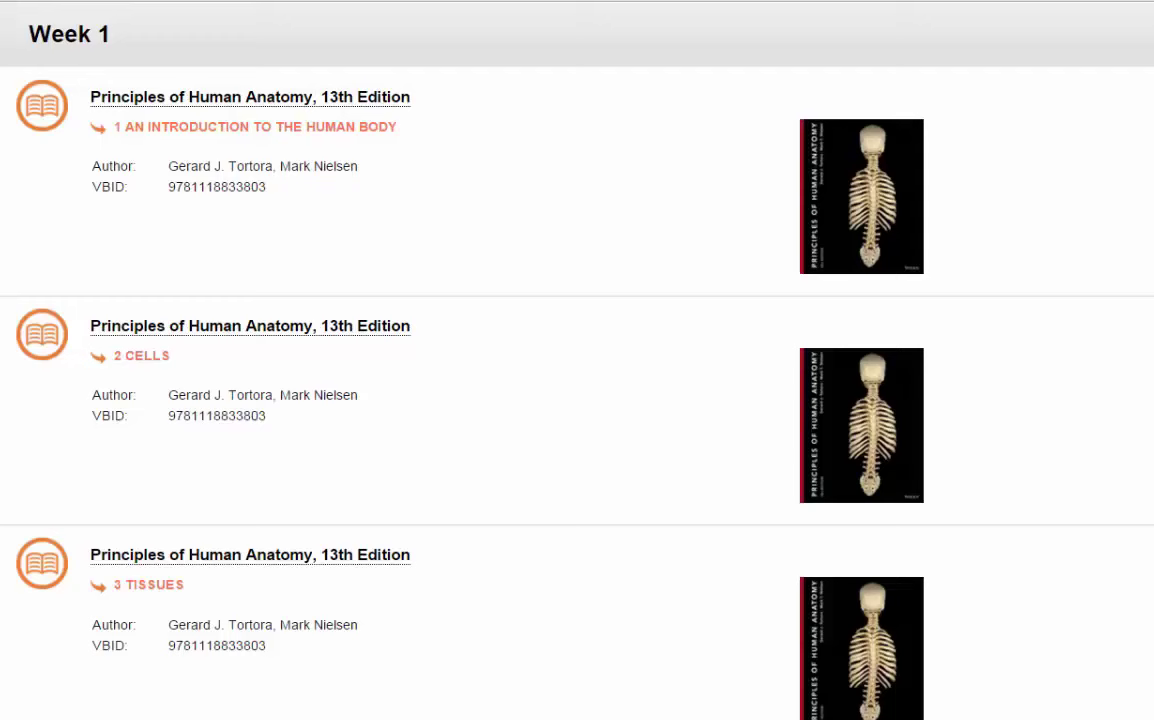
# Link the course book to Bookshelf by signing in, then open chapter 2, Cells
pyautogui.click(260, 104)
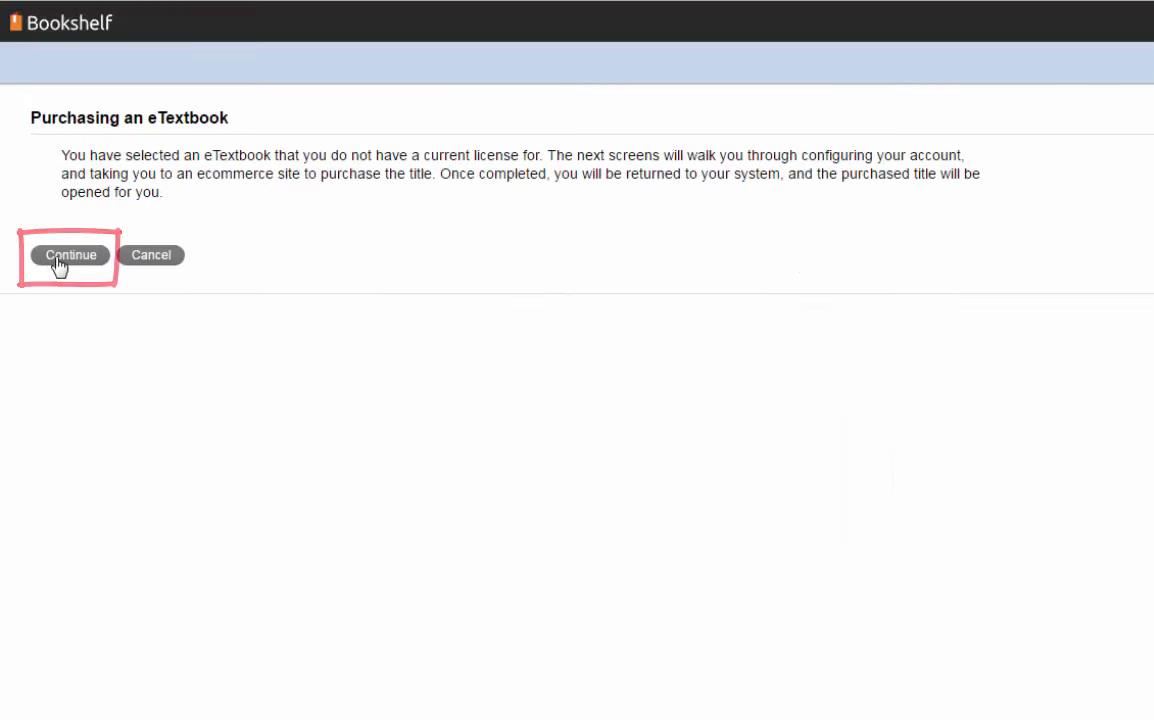
pyautogui.click(58, 262)
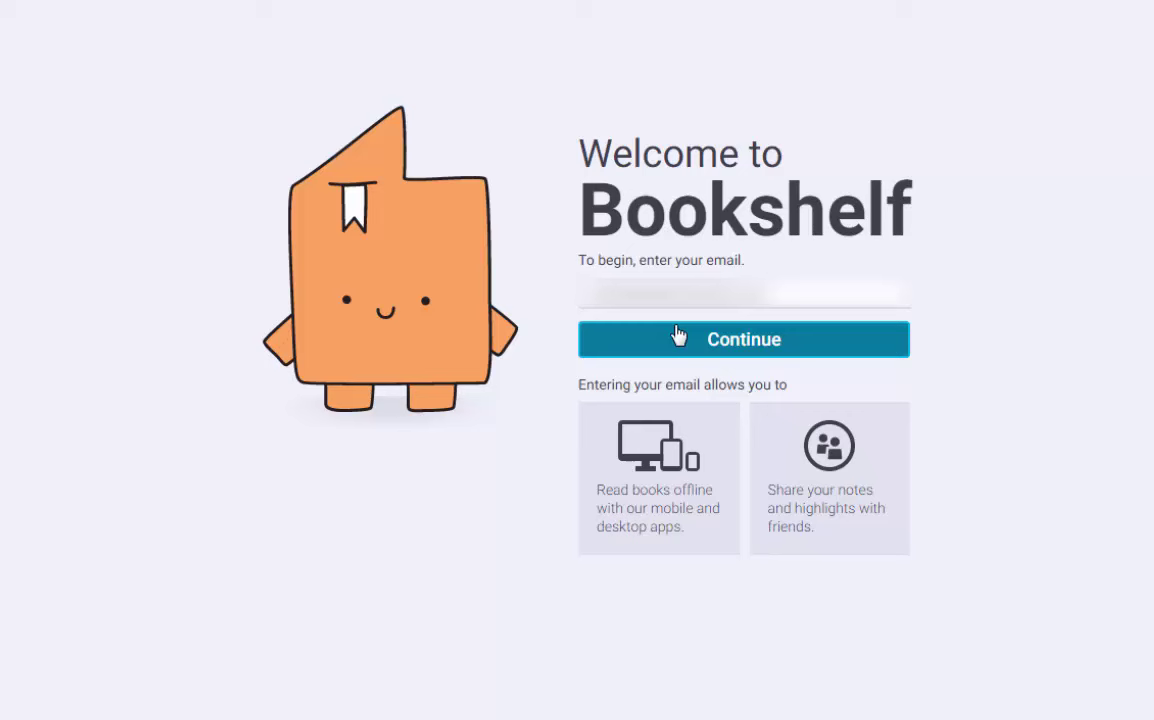
pyautogui.click(677, 334)
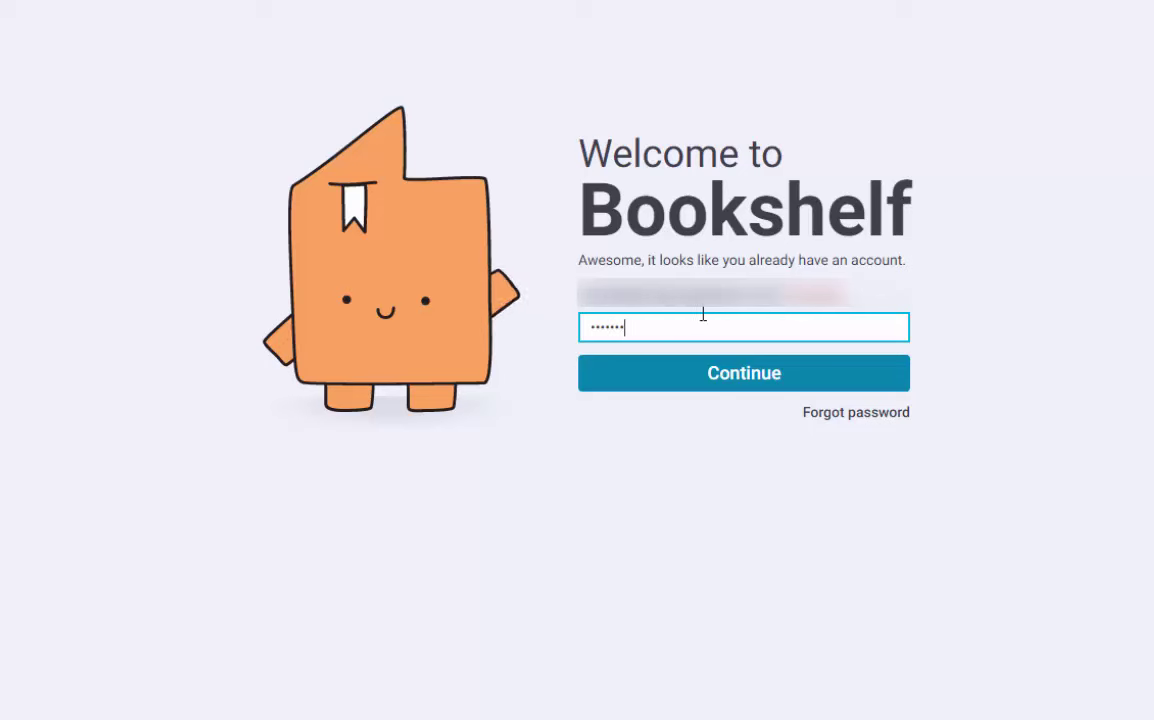
pyautogui.click(718, 384)
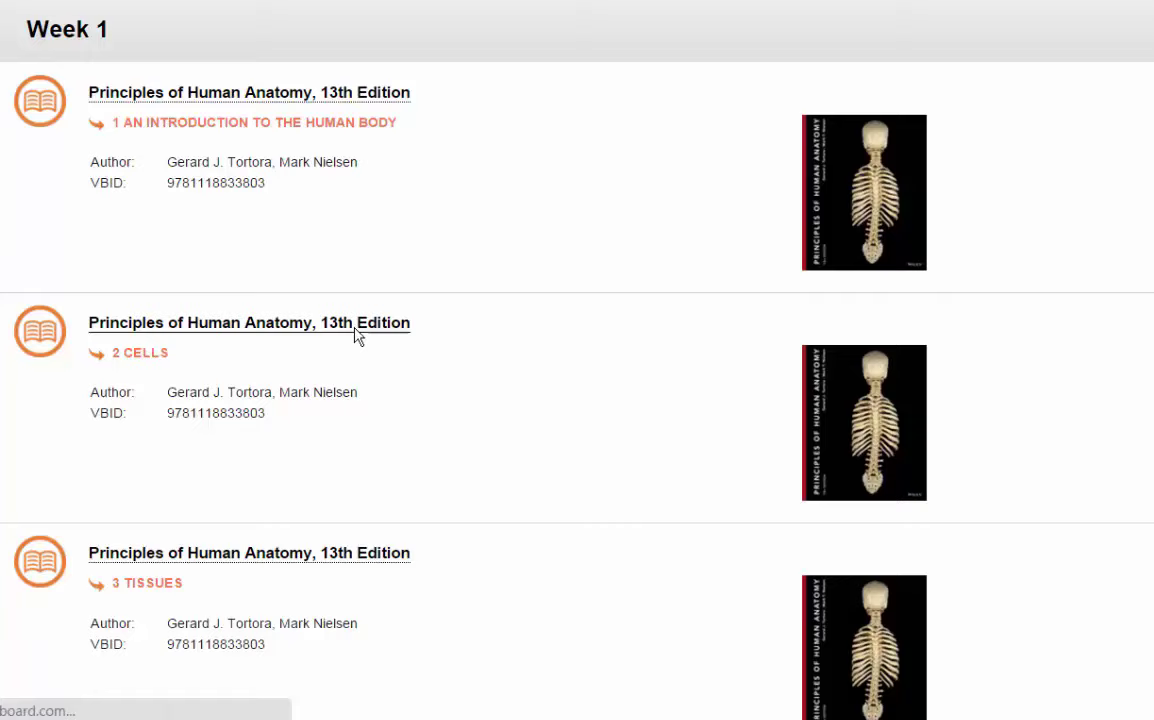
pyautogui.click(356, 330)
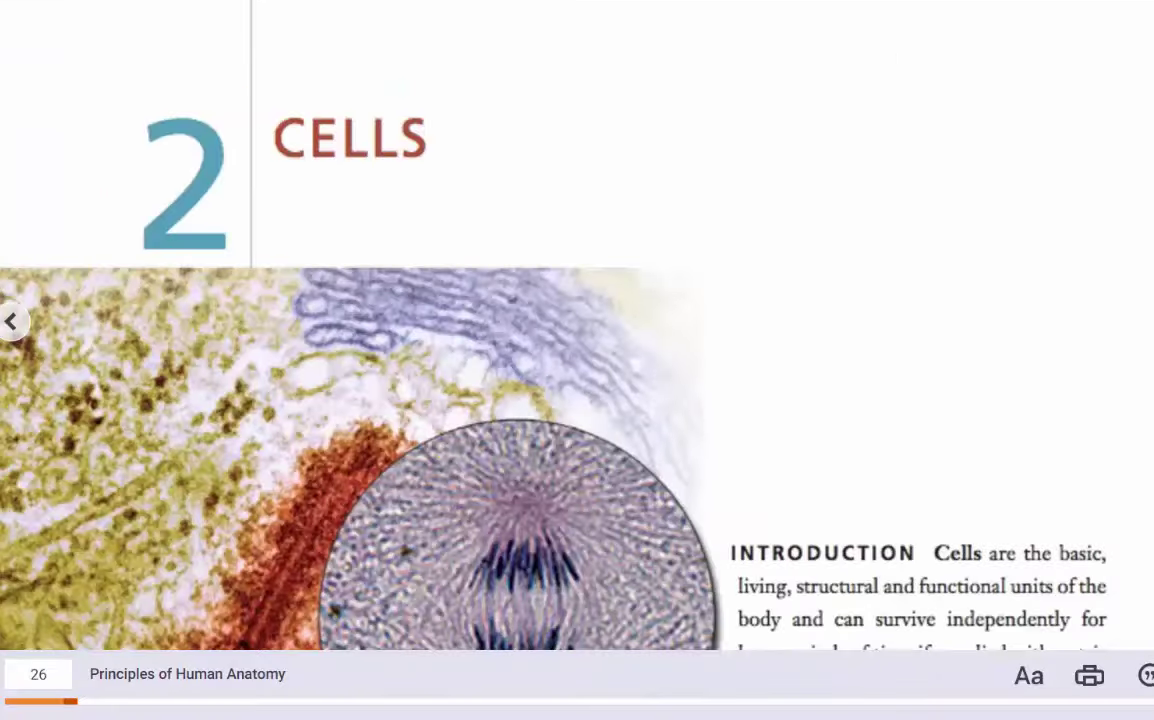